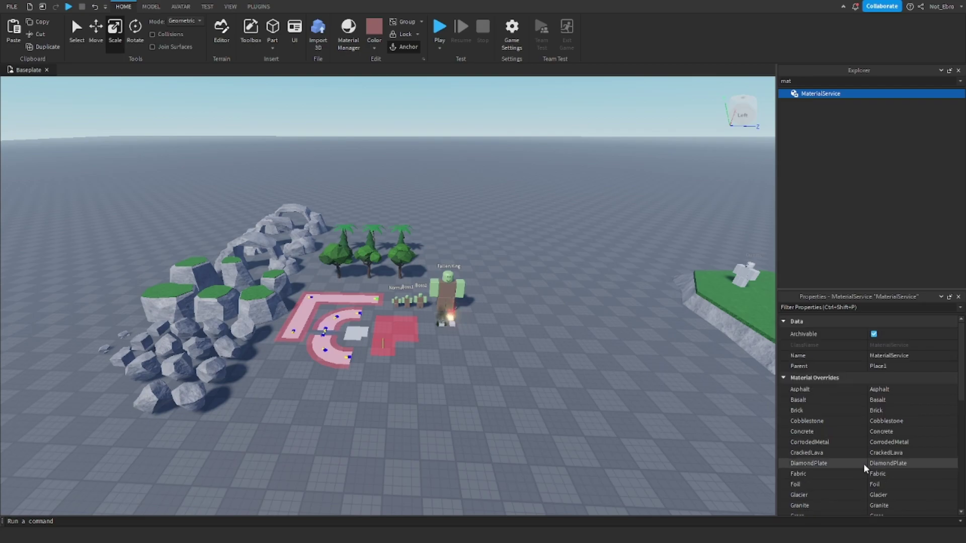
# Clear the Explorer filter and deselect MaterialService
pyautogui.press('Escape')
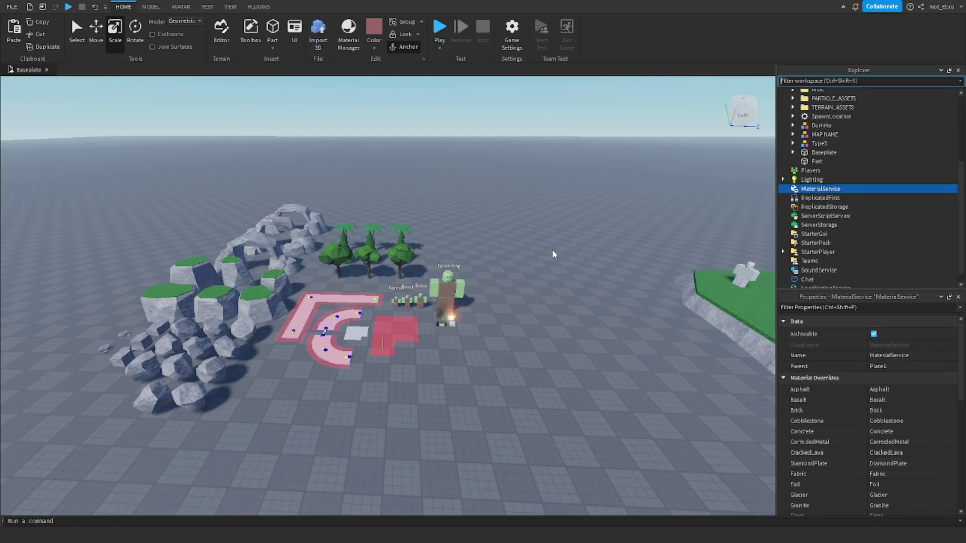
pyautogui.click(161, 117)
pyautogui.click(224, 32)
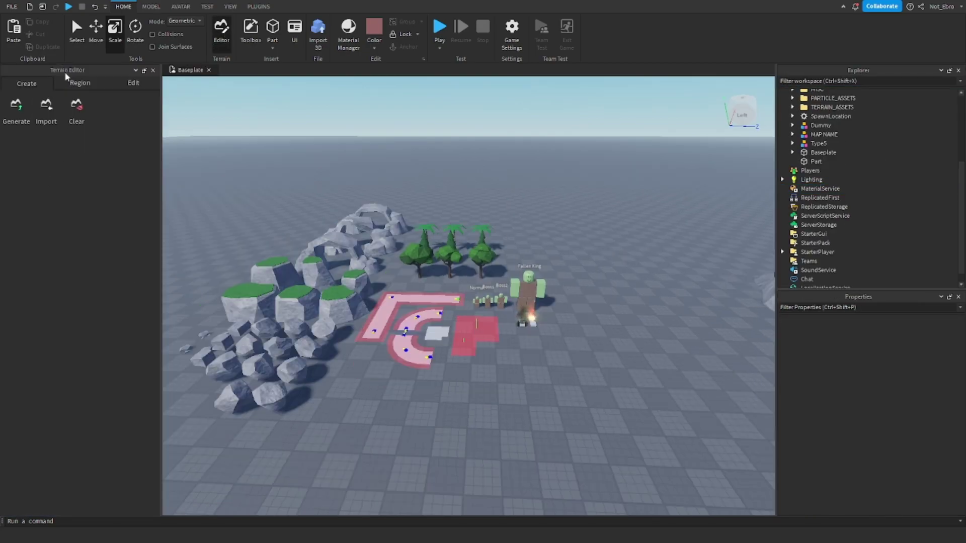
pyautogui.click(153, 70)
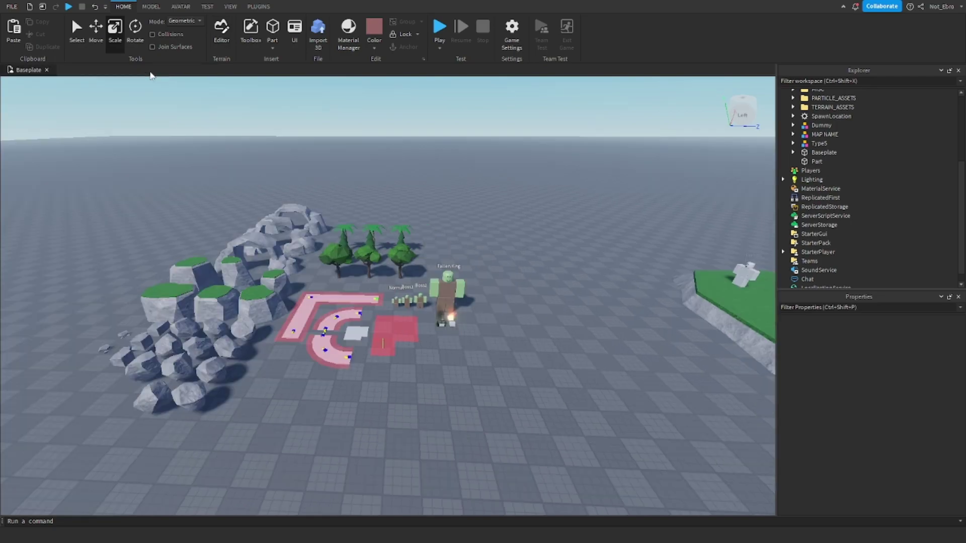
# Search the Toolbox models for "map kit"
pyautogui.click(262, 35)
pyautogui.click(103, 106)
pyautogui.write('map kit')
pyautogui.press('Return')
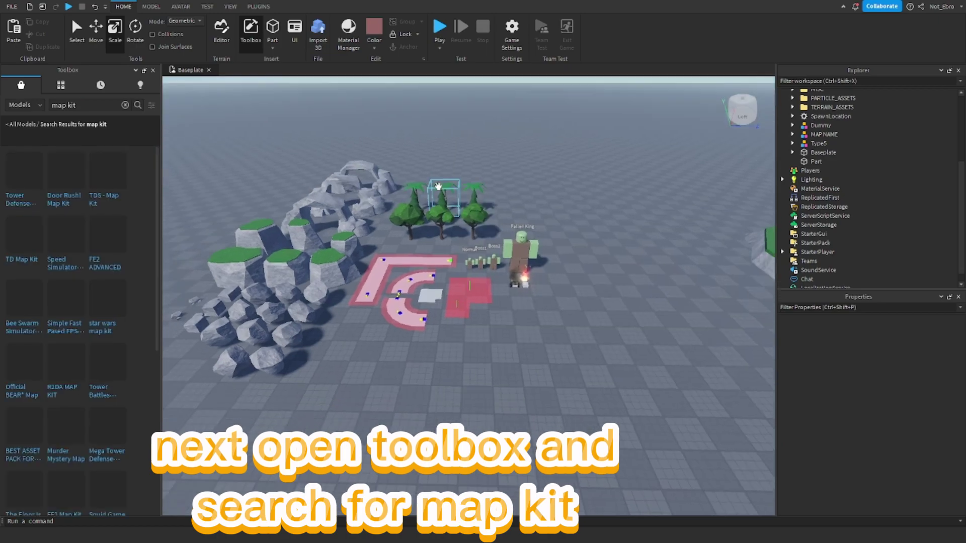
# Insert the first map kit from the search results into the scene, delete that extra copy and close the Toolbox
pyautogui.moveTo(27, 182); pyautogui.dragTo(368, 279)
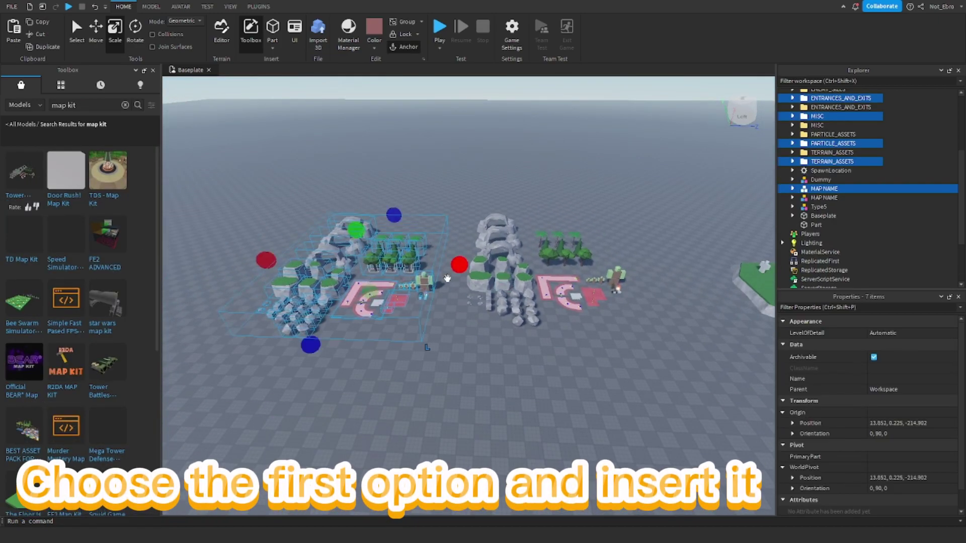
pyautogui.press('Delete')
pyautogui.moveTo(335, 216); pyautogui.dragTo(335, 216, button='right')
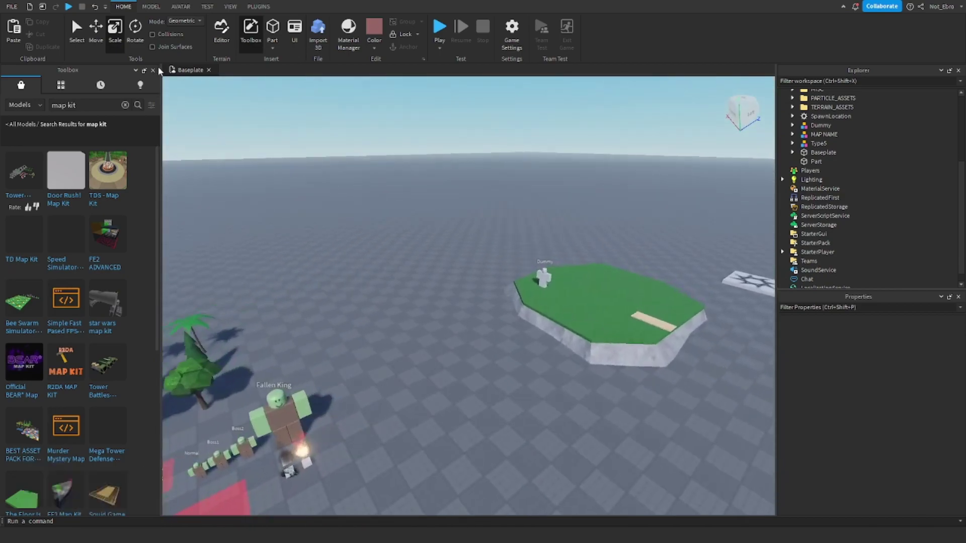
pyautogui.click(153, 70)
# Move the dummy on the grass base beside the pebble path part, to about 8.3, 6.3, -47.4
pyautogui.moveTo(428, 215); pyautogui.dragTo(428, 215, button='right')
pyautogui.scroll(3, 412, 222)
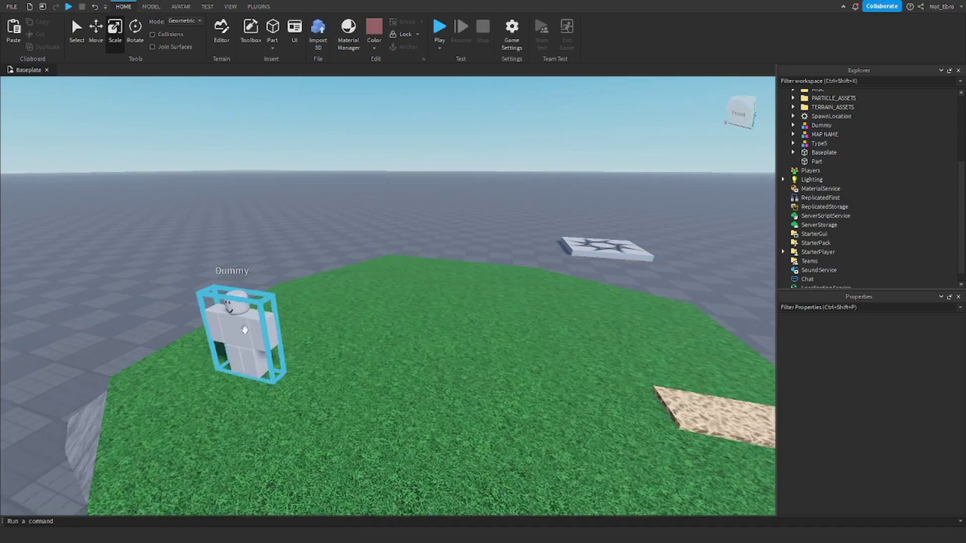
pyautogui.click(246, 324)
pyautogui.moveTo(246, 324); pyautogui.dragTo(246, 324, button='right')
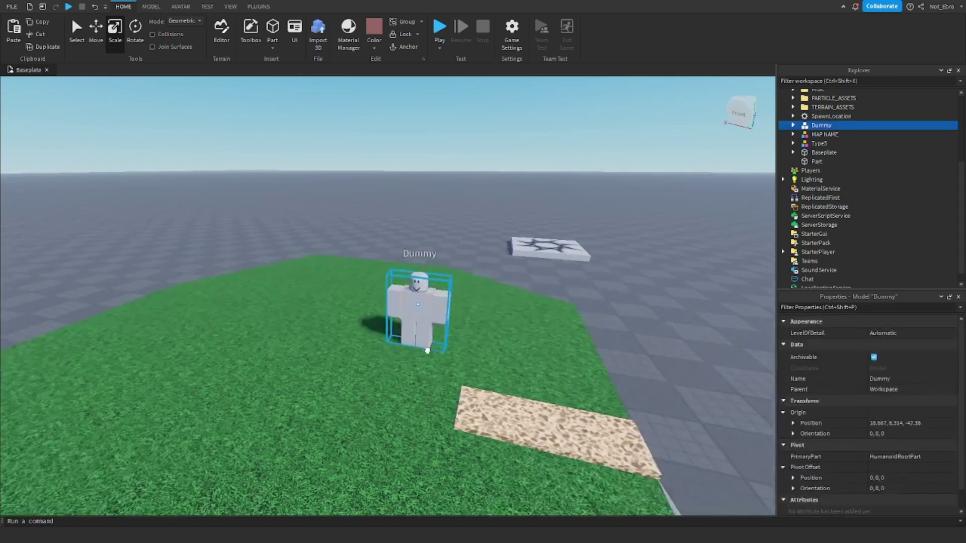
pyautogui.moveTo(421, 195); pyautogui.dragTo(320, 153, button='right')
pyautogui.scroll(-2, 216, 83)
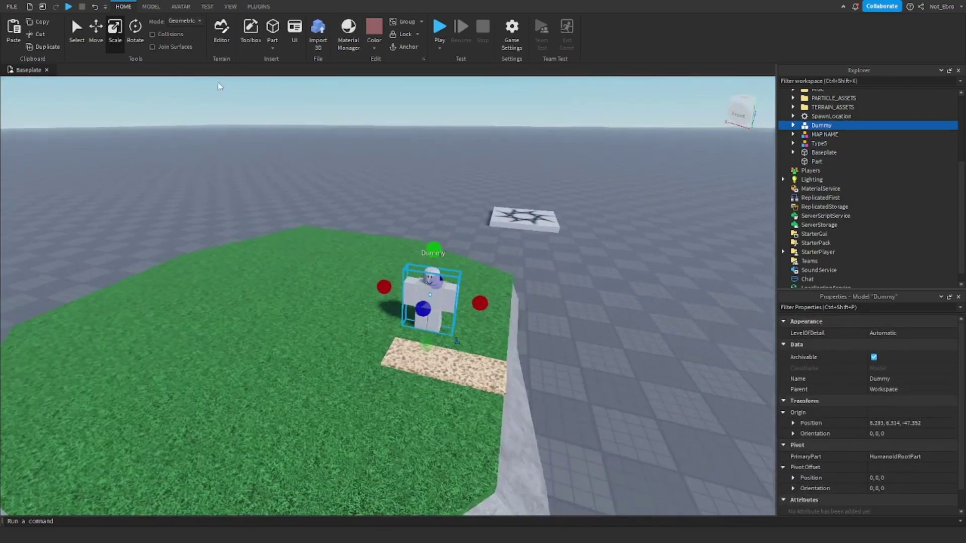
pyautogui.press('w')
# Insert an R6 Roblox dummy from the Toolbox's essential models, delete that extra copy and close the Toolbox
pyautogui.click(250, 31)
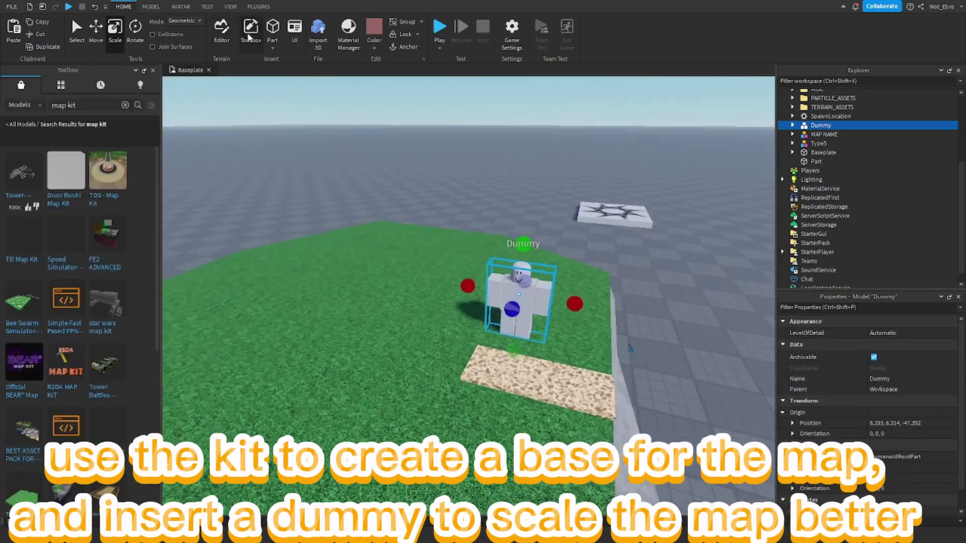
pyautogui.click(125, 105)
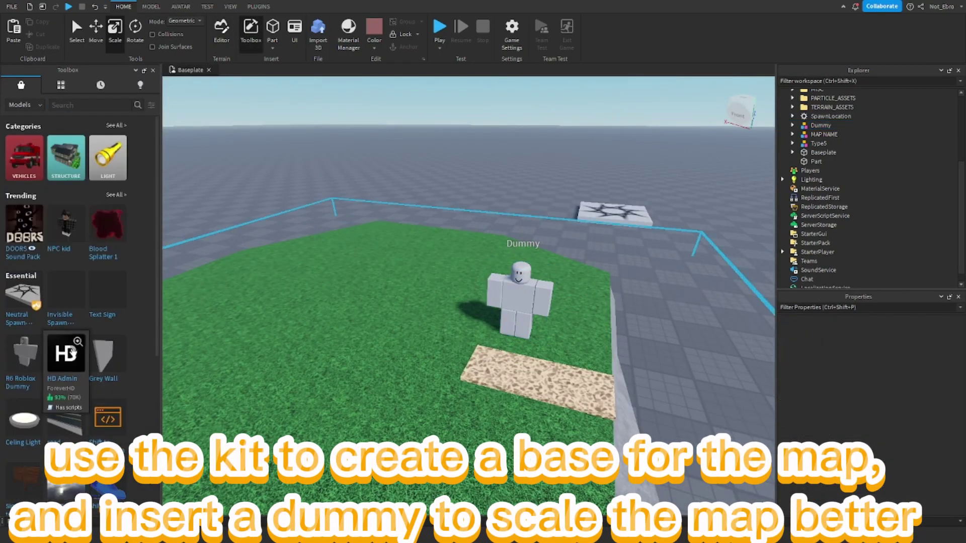
pyautogui.moveTo(304, 412); pyautogui.dragTo(415, 387)
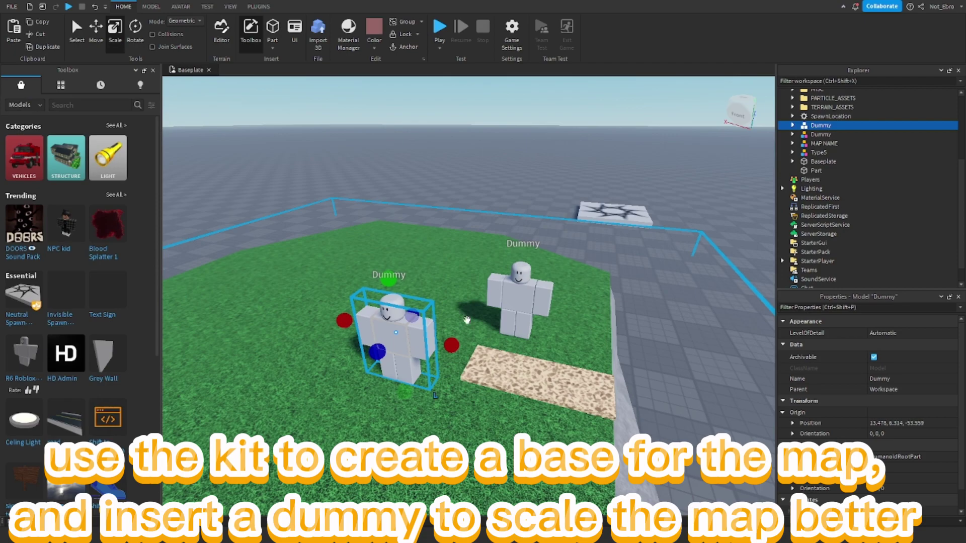
pyautogui.press('Delete')
pyautogui.click(153, 71)
# Select the pebble path part on the grass base and change the move snap increment
pyautogui.moveTo(382, 302); pyautogui.dragTo(520, 368, button='right')
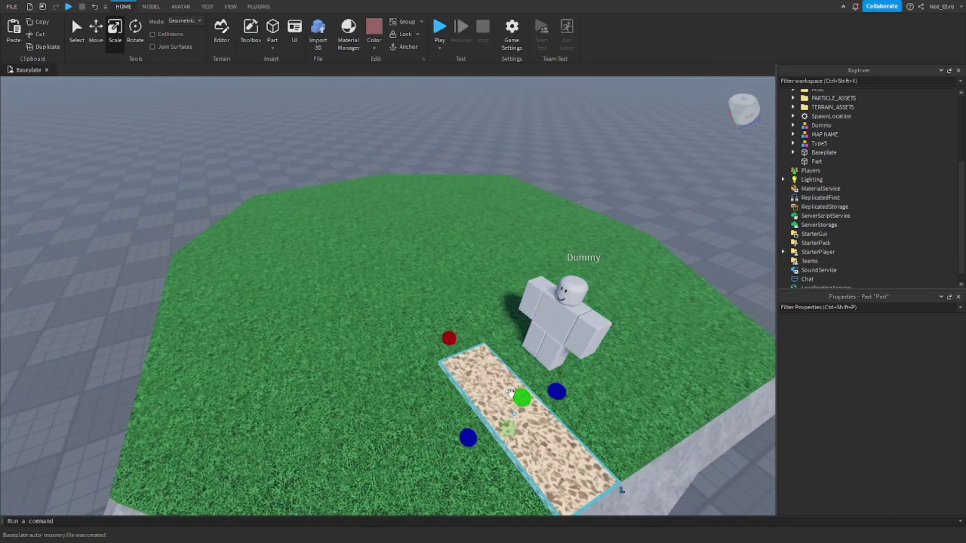
pyautogui.click(509, 392)
pyautogui.click(151, 7)
pyautogui.click(230, 39)
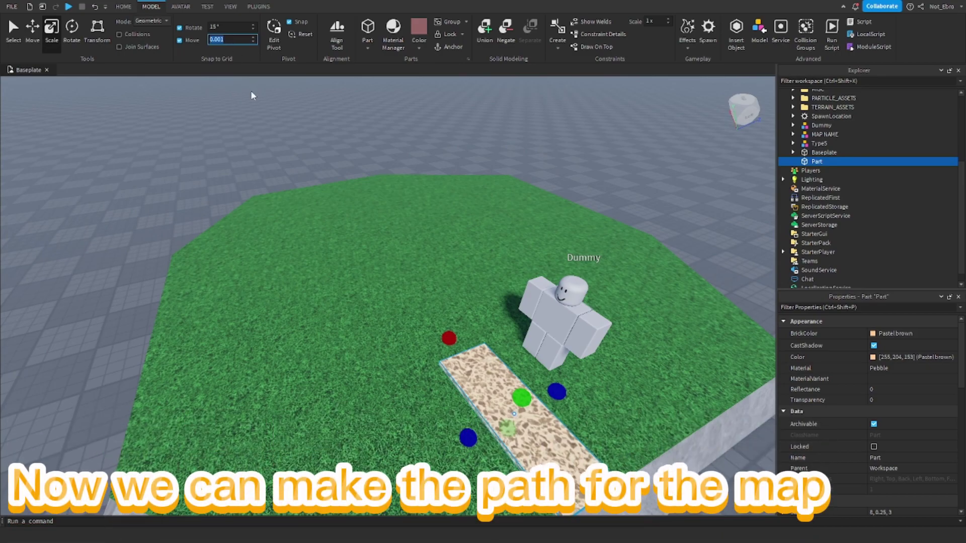
pyautogui.click(123, 7)
# Duplicate the pebble path part and shorten the copy to 5 studs, keeping its outer end in place
pyautogui.moveTo(327, 202); pyautogui.dragTo(457, 251, button='right')
pyautogui.hotkey('ctrl', 'd')
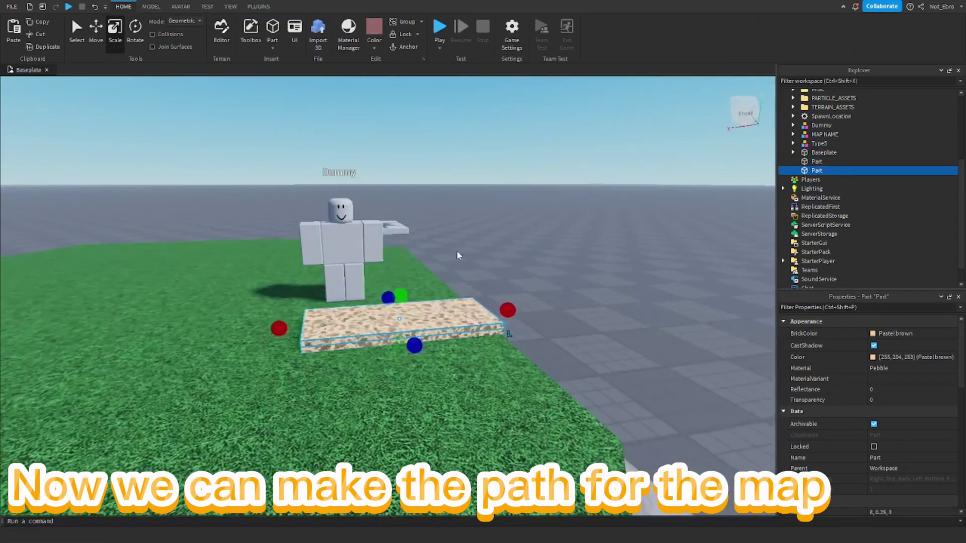
pyautogui.scroll(3, 457, 257)
pyautogui.click(96, 30)
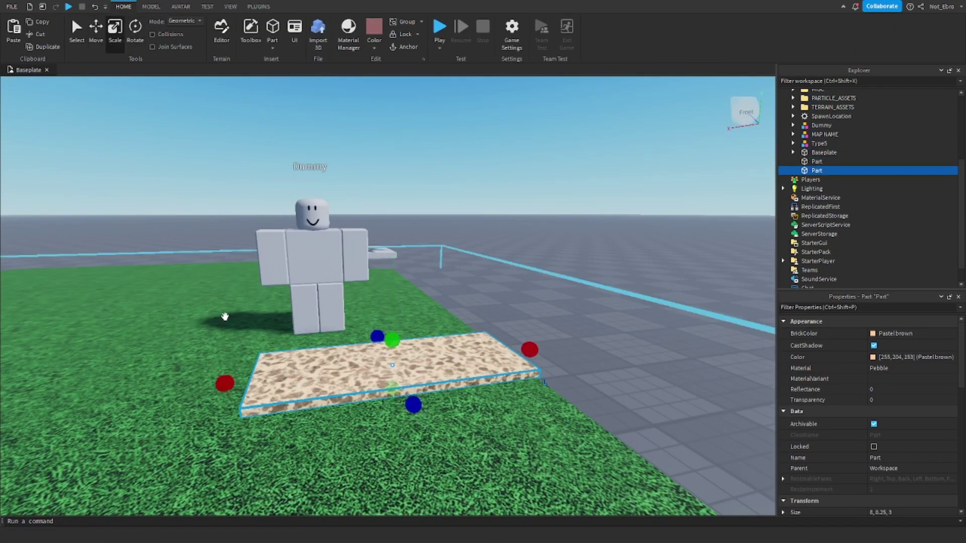
pyautogui.moveTo(224, 384); pyautogui.dragTo(281, 373)
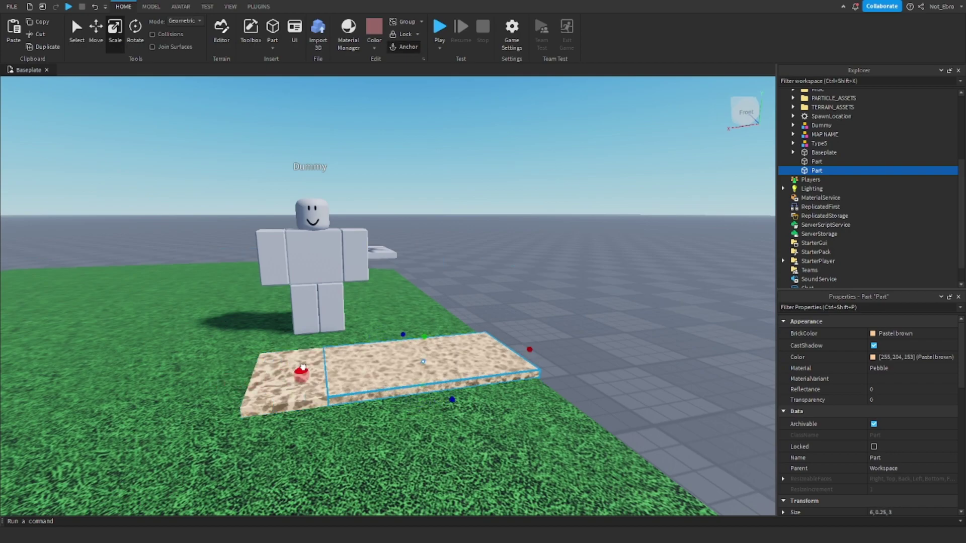
pyautogui.scroll(3, 339, 362)
# Move the shortened path copy to the inner end of the original path part
pyautogui.hotkey('ctrl', '2')
pyautogui.scroll(-5, 453, 322)
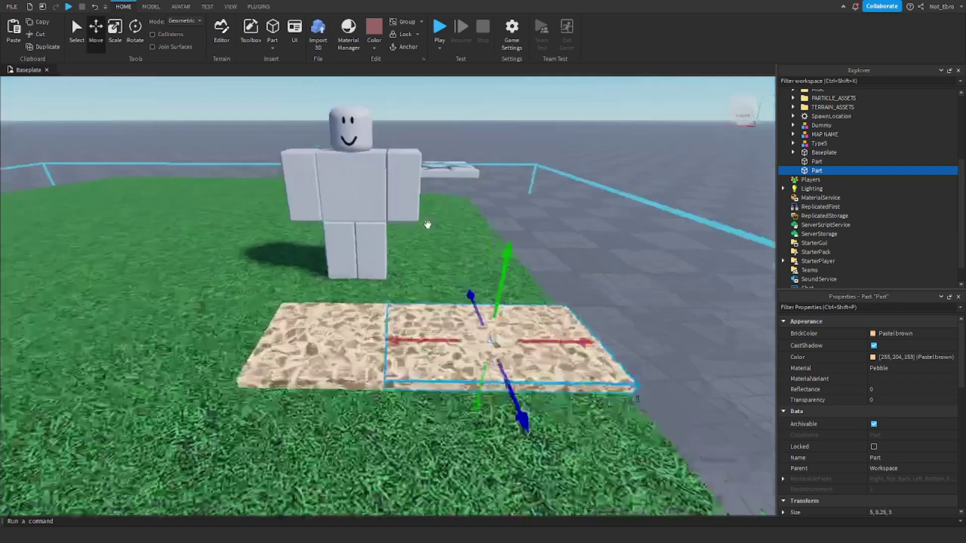
pyautogui.moveTo(554, 312); pyautogui.dragTo(328, 278)
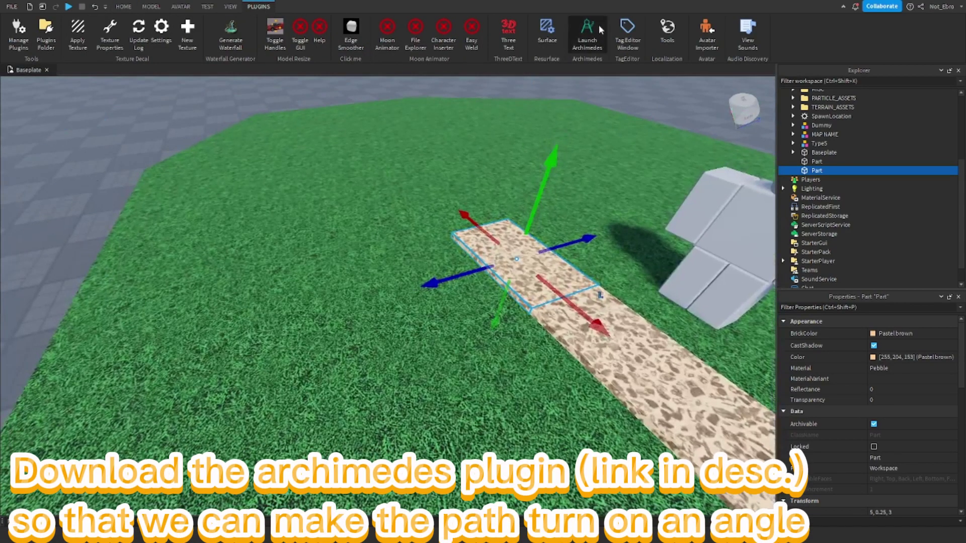
# Launch Archimedes, move the short path piece aside on the grass and select the original 8-stud path part
pyautogui.click(591, 31)
pyautogui.scroll(-5, 504, 185)
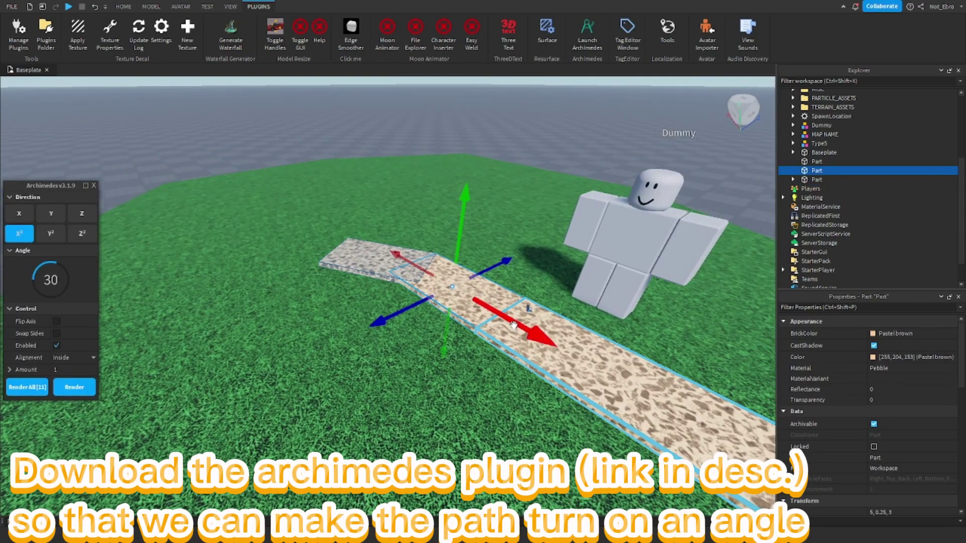
pyautogui.scroll(-5, 422, 303)
pyautogui.moveTo(423, 304); pyautogui.dragTo(529, 339, button='right')
pyautogui.click(360, 320)
pyautogui.scroll(5, 529, 340)
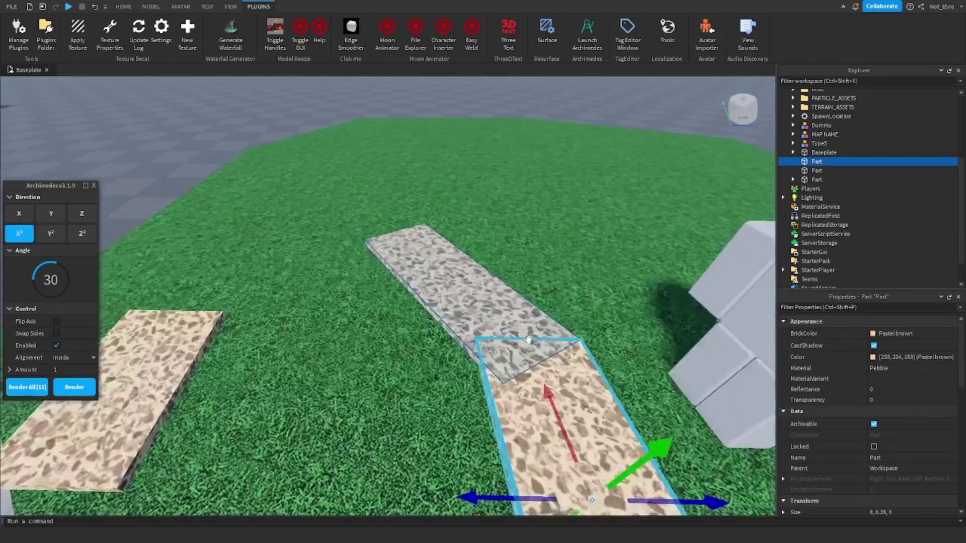
# Set the Archimedes angle to 40 and render an angled segment from the original path part
pyautogui.scroll(-5, 528, 340)
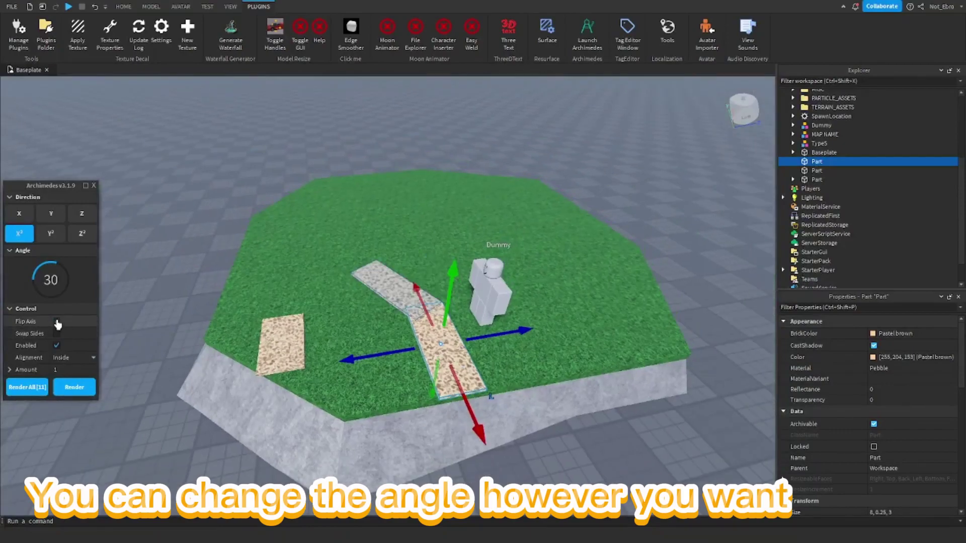
pyautogui.scroll(3, 49, 270)
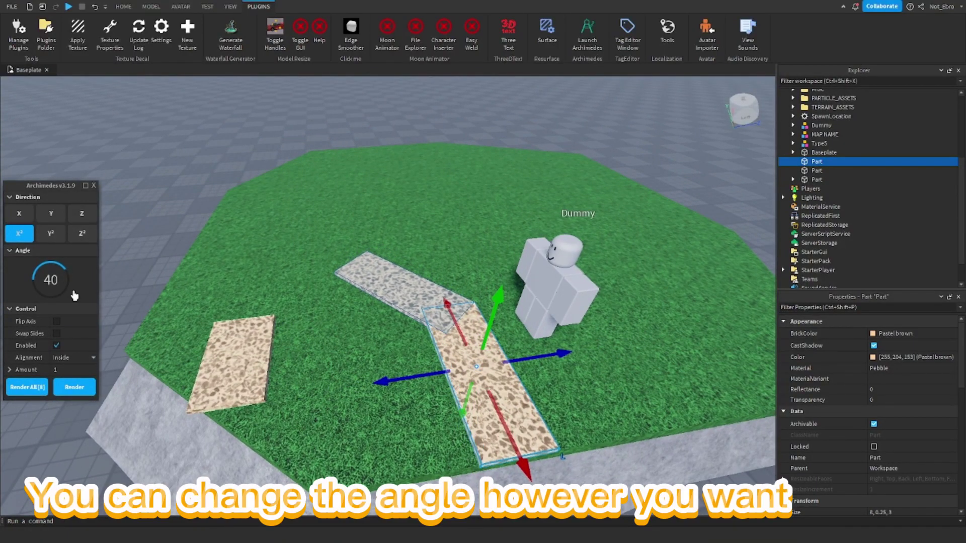
pyautogui.click(74, 388)
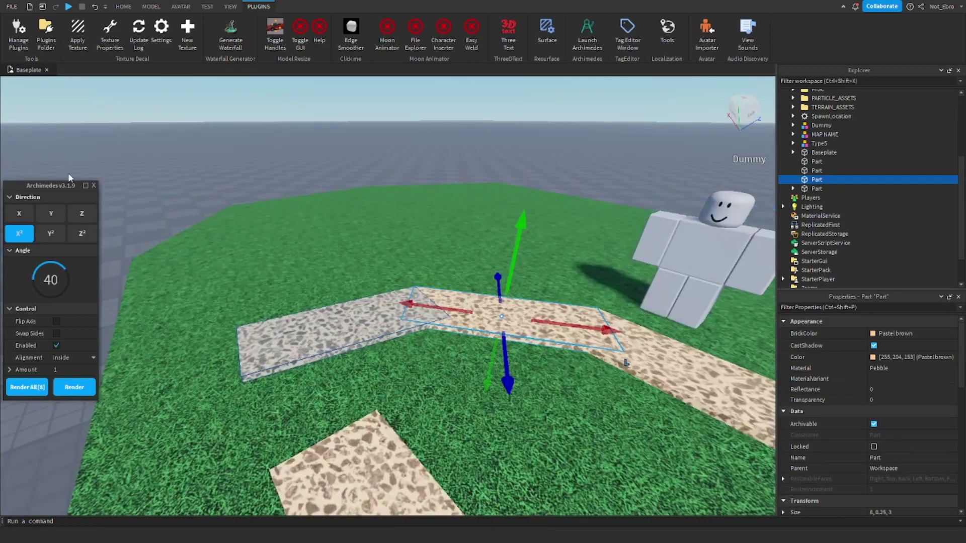
# Close Archimedes and examine the joint where the two path segments overlap
pyautogui.click(93, 185)
pyautogui.click(259, 136)
pyautogui.moveTo(259, 136); pyautogui.dragTo(336, 166, button='right')
pyautogui.scroll(-5, 336, 165)
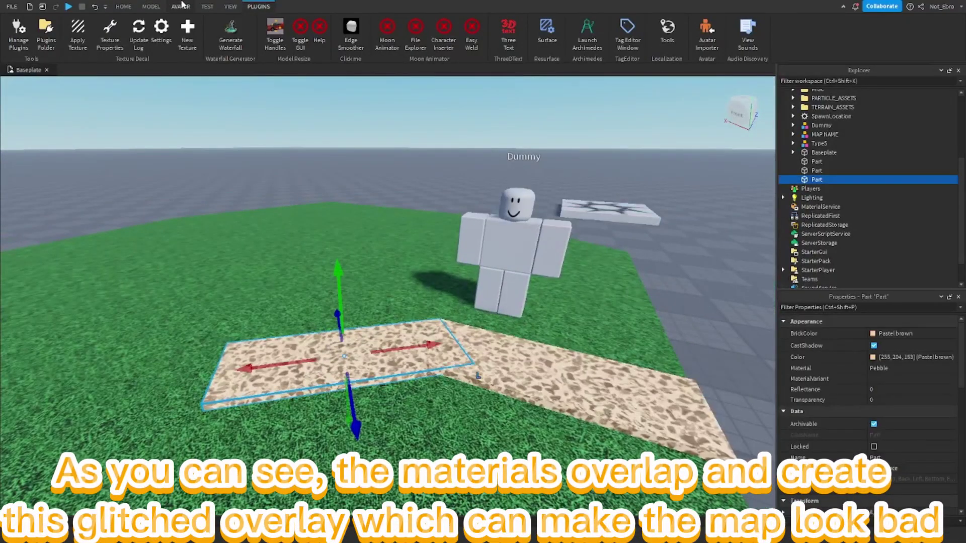
# Set the move snap increment to 0.001 studs with the angled path segment selected
pyautogui.click(151, 6)
pyautogui.write('.001')
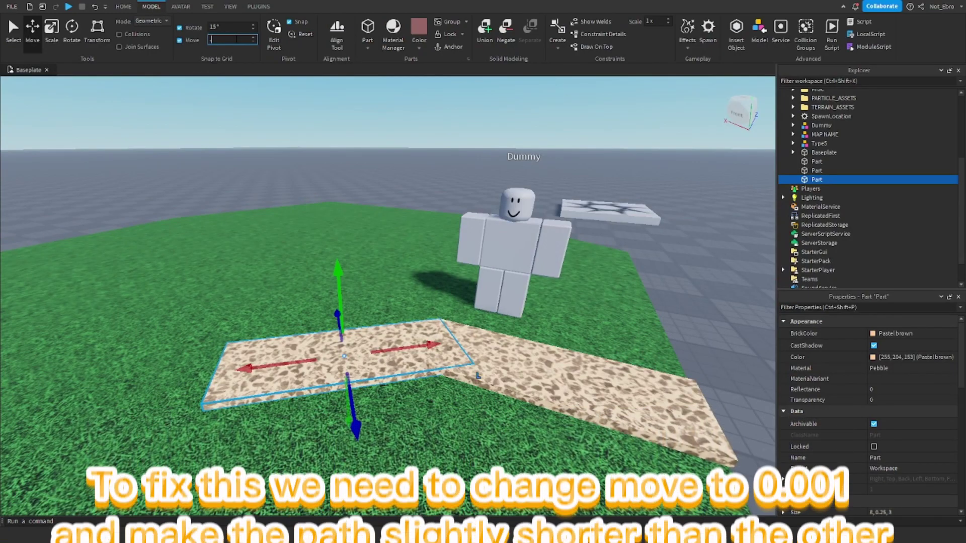
pyautogui.scroll(3, 322, 342)
pyautogui.click(352, 387)
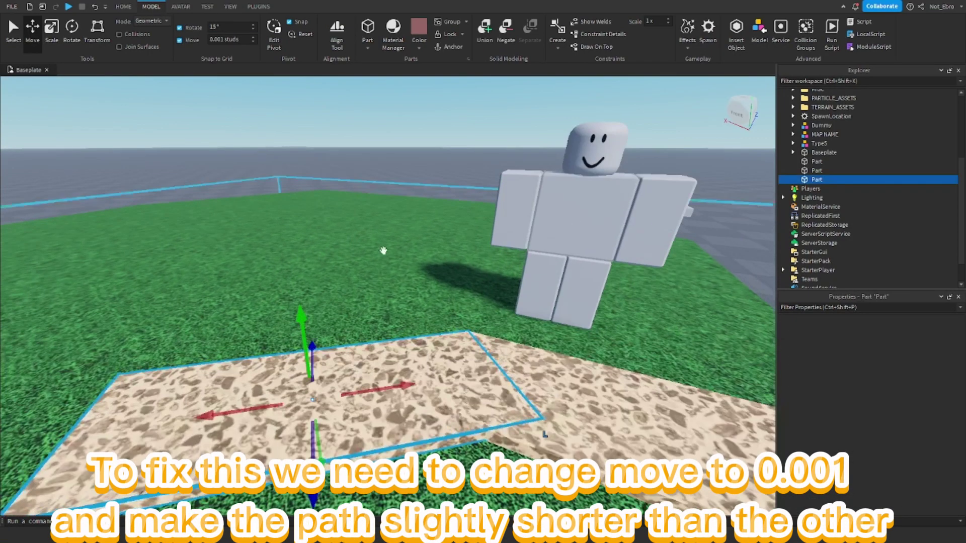
# Scale the angled path segment's height down to 0.242 studs and shorten its length to 6 studs
pyautogui.click(52, 28)
pyautogui.moveTo(366, 212); pyautogui.dragTo(367, 216, button='right')
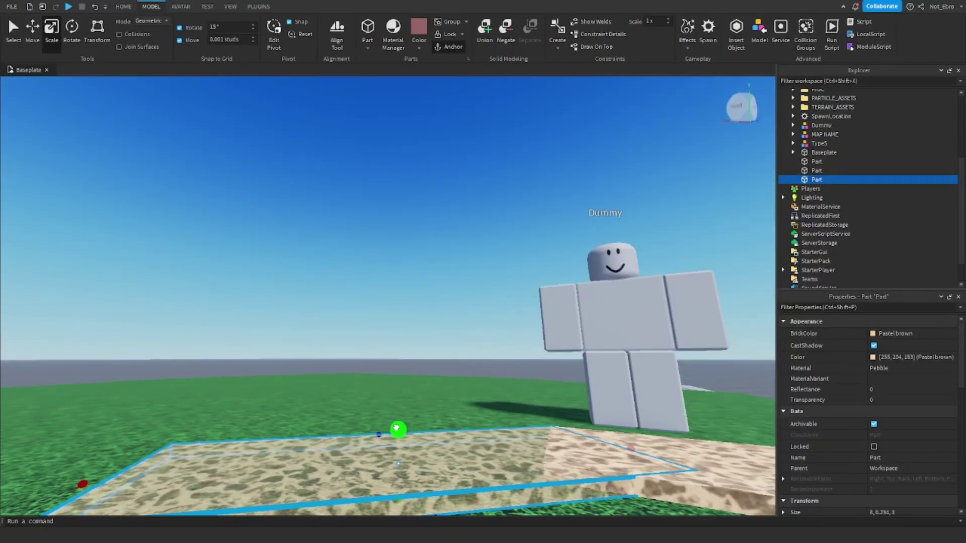
pyautogui.moveTo(396, 428); pyautogui.dragTo(396, 428, button='right')
pyautogui.click(446, 287)
pyautogui.moveTo(446, 287); pyautogui.dragTo(499, 191, button='right')
pyautogui.scroll(3, 446, 287)
# Extend the path into an S-shaped curve with more Archimedes segments, using Flip Axis and a 40-degree angle for the reverse bend
pyautogui.scroll(-5, 499, 192)
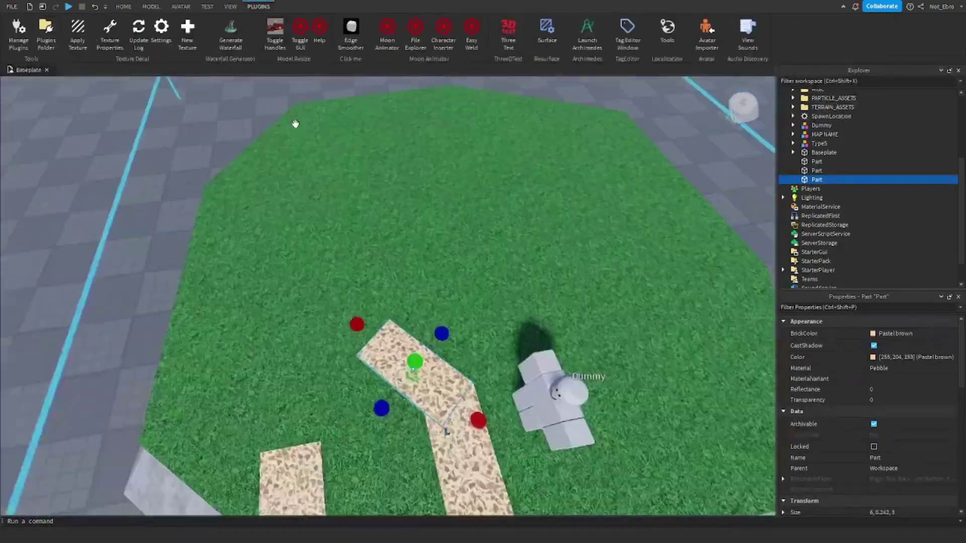
pyautogui.moveTo(59, 266); pyautogui.dragTo(54, 267)
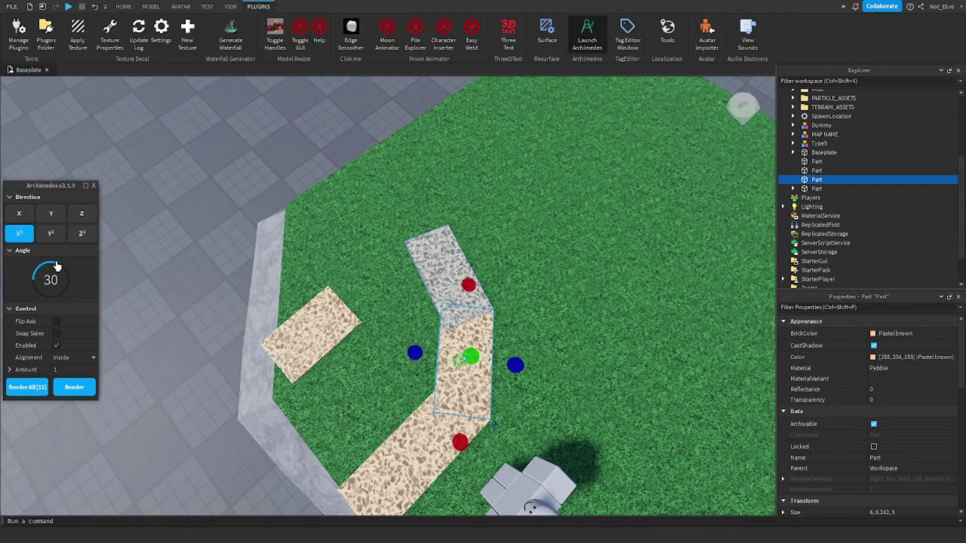
pyautogui.press('r')
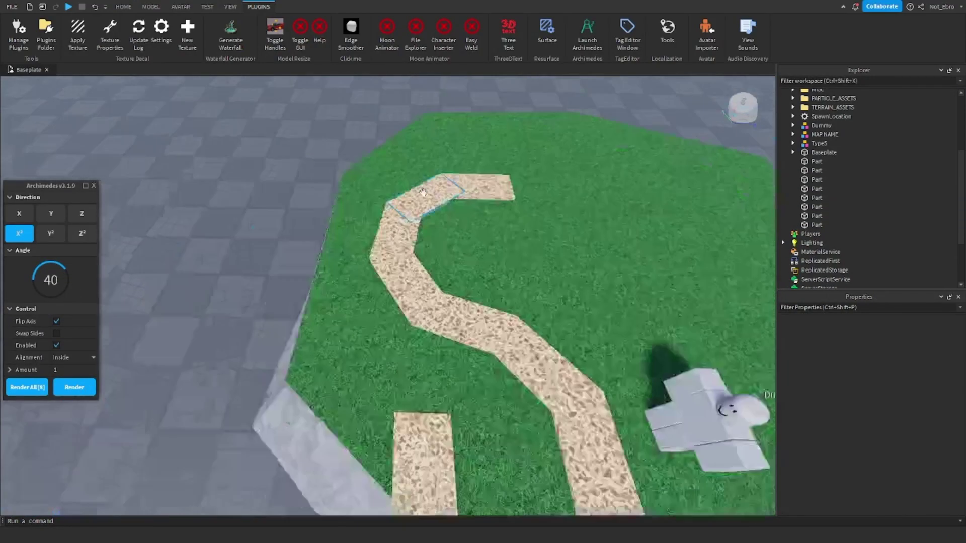
# Restore the 0.001-stud move increment and vary the overlapping path segments' heights, making the last segment 0.265 studs high
pyautogui.click(381, 271)
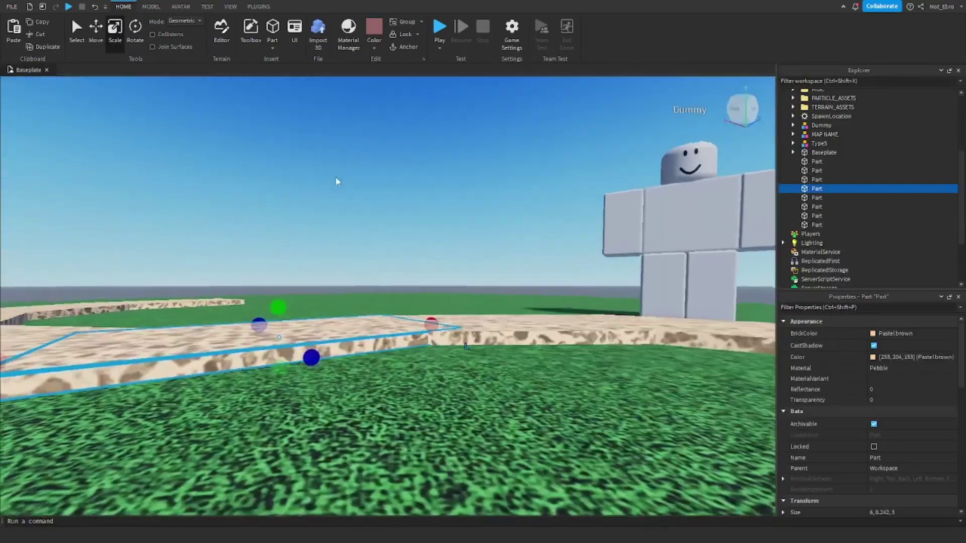
pyautogui.click(151, 6)
pyautogui.press('Return')
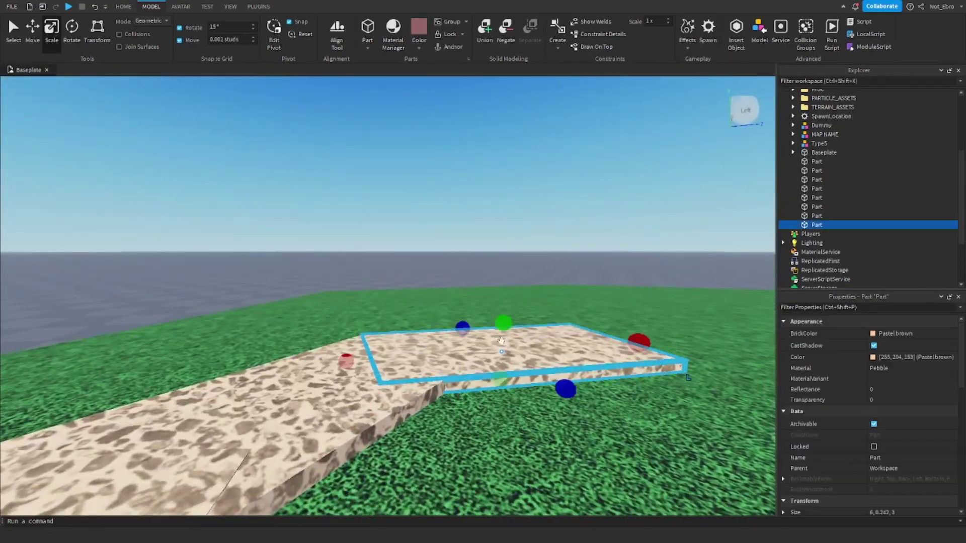
# Reopen Archimedes on the last path segment, reduce the bend angle to 30 degrees and render another pebble segment
pyautogui.click(258, 6)
pyautogui.click(587, 31)
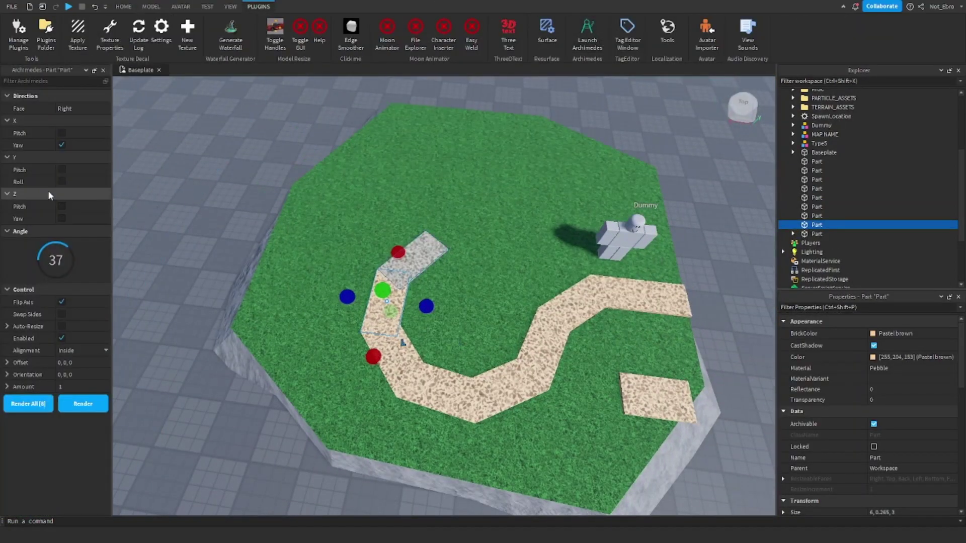
pyautogui.scroll(-5, 227, 188)
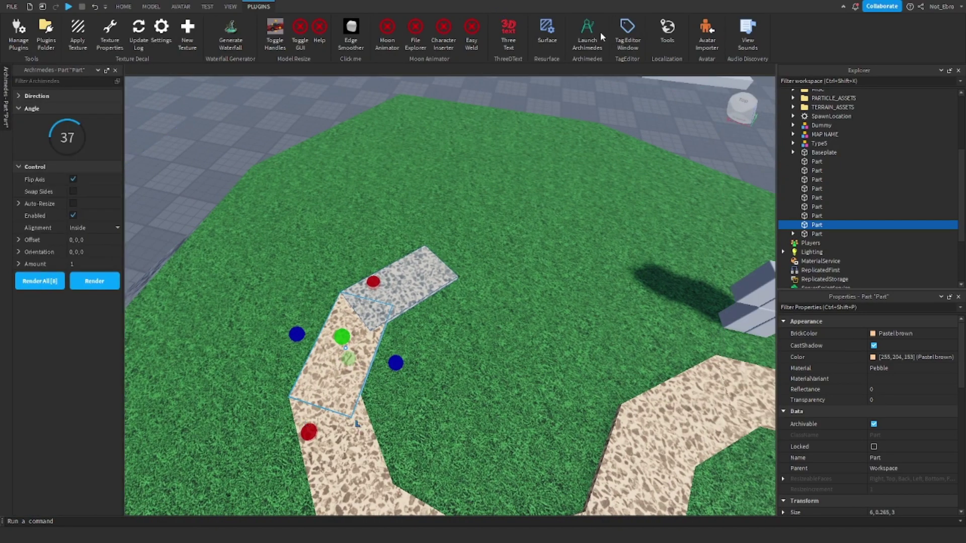
pyautogui.click(25, 95)
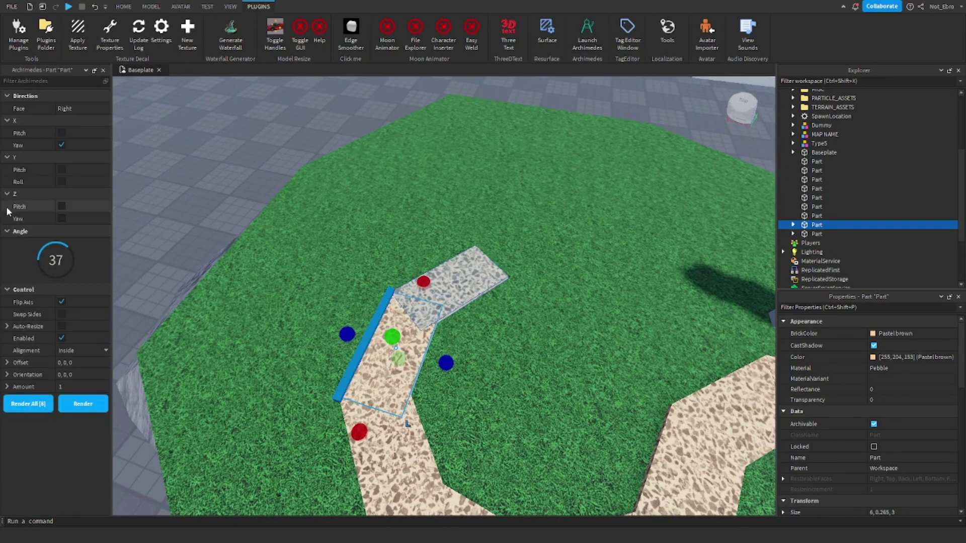
pyautogui.click(25, 96)
pyautogui.moveTo(55, 121); pyautogui.dragTo(34, 138)
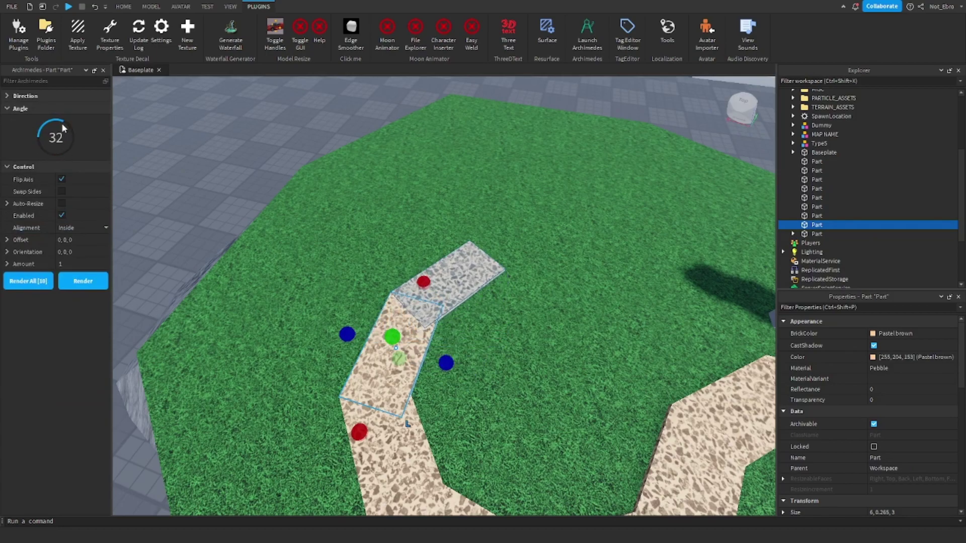
pyautogui.scroll(5, 370, 216)
pyautogui.click(83, 280)
# Undock the Archimedes panel with its direction settings collapsed and place it as a floating window over the viewport
pyautogui.click(123, 6)
pyautogui.click(259, 6)
pyautogui.click(86, 70)
pyautogui.click(99, 74)
pyautogui.click(7, 88)
pyautogui.moveTo(83, 70); pyautogui.dragTo(64, 140)
pyautogui.click(324, 352)
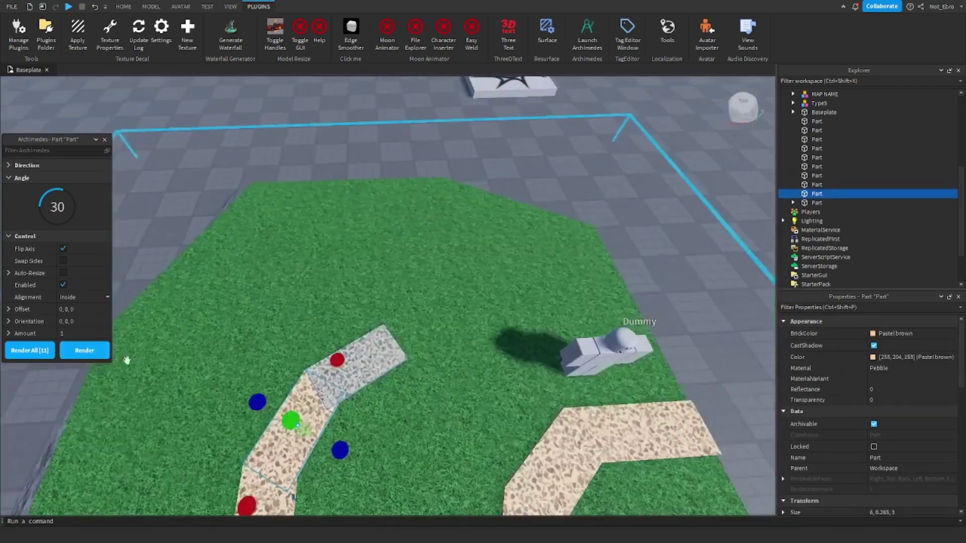
# Continue the path with Archimedes segments, turning off Flip Axis and setting the angle to 32 degrees for the opposite bend
pyautogui.moveTo(184, 337); pyautogui.dragTo(220, 218, button='right')
pyautogui.moveTo(63, 193); pyautogui.dragTo(59, 195)
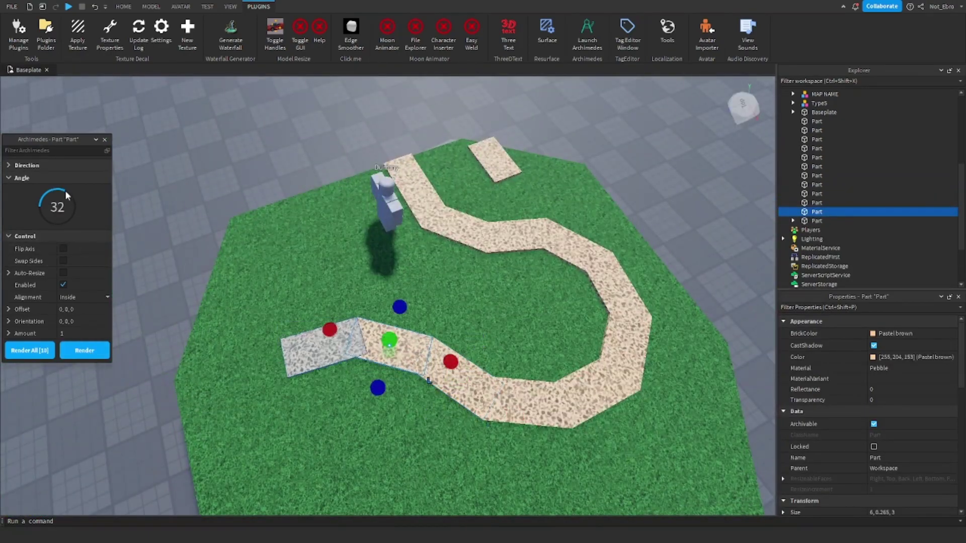
pyautogui.moveTo(322, 282); pyautogui.dragTo(453, 301, button='right')
# Duplicate the grass-topped Type5 base and lower the copy toward the ground beside the original
pyautogui.scroll(5, 534, 374)
pyautogui.click(533, 374)
pyautogui.scroll(-10, 168, 277)
pyautogui.moveTo(168, 277); pyautogui.dragTo(168, 277, button='right')
pyautogui.hotkey('ctrl', '2')
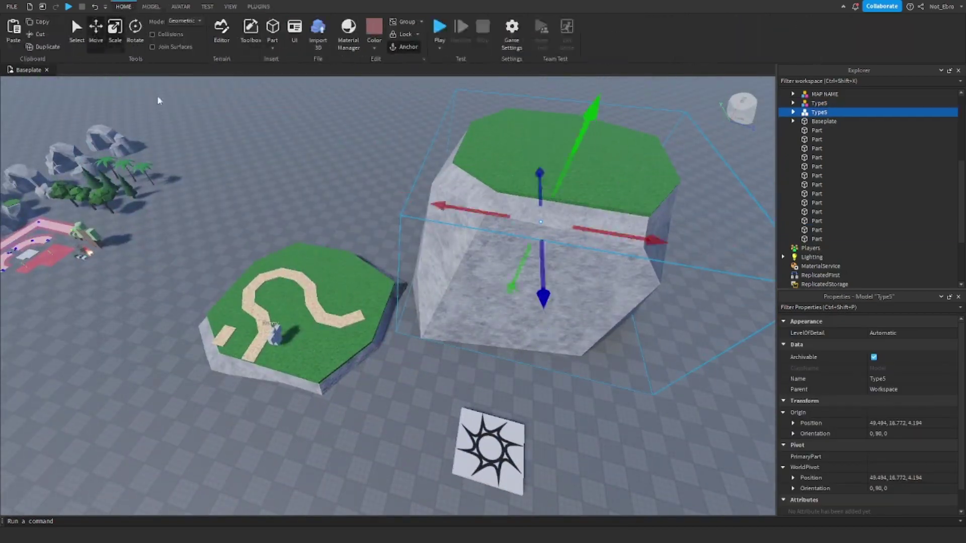
pyautogui.moveTo(159, 100); pyautogui.dragTo(353, 272, button='right')
pyautogui.moveTo(359, 271); pyautogui.dragTo(348, 260)
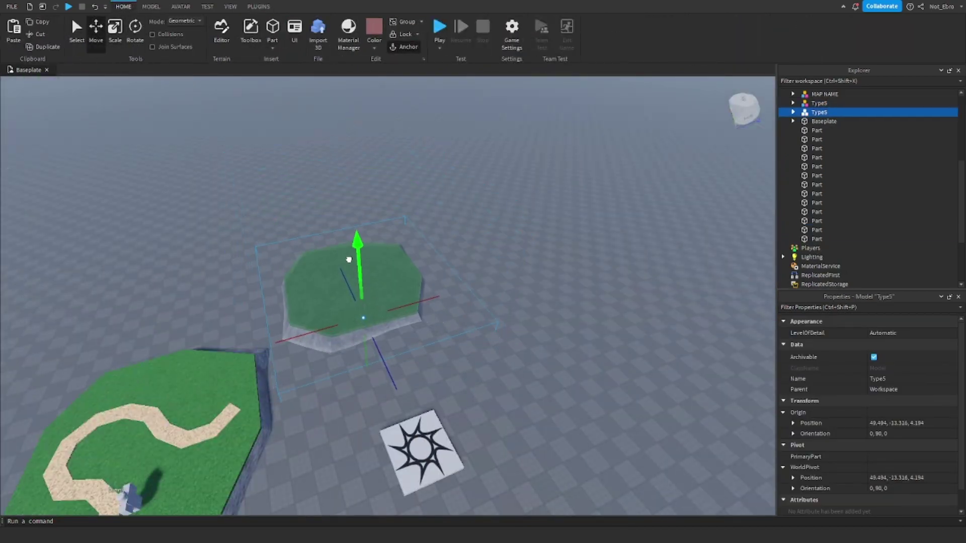
pyautogui.moveTo(275, 423); pyautogui.dragTo(252, 433)
# Scale the duplicated base and position it against the original base near the end of the path
pyautogui.moveTo(252, 433); pyautogui.dragTo(302, 252, button='right')
pyautogui.scroll(-5, 359, 282)
pyautogui.moveTo(378, 319); pyautogui.dragTo(316, 233)
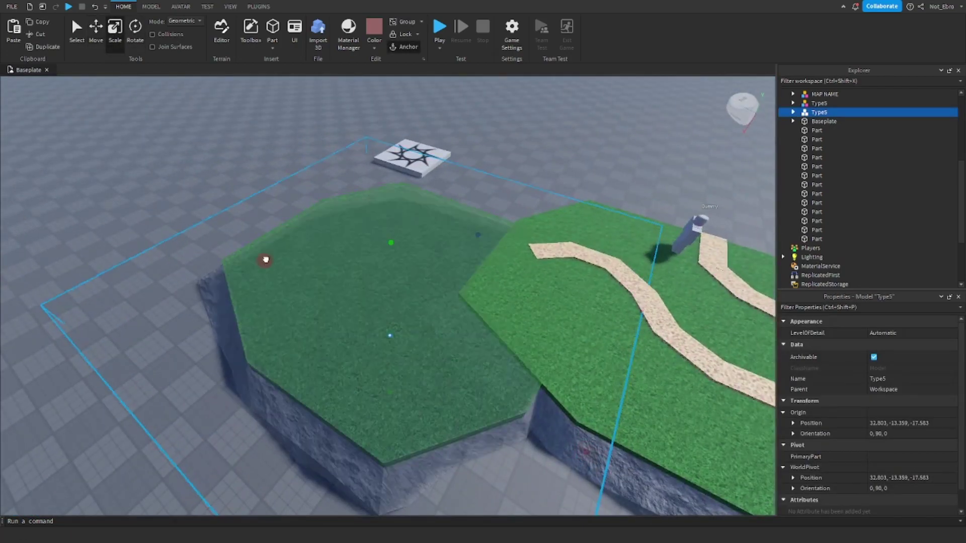
pyautogui.scroll(-5, 465, 277)
pyautogui.scroll(10, 518, 259)
pyautogui.moveTo(518, 259); pyautogui.dragTo(332, 322, button='right')
pyautogui.moveTo(330, 322); pyautogui.dragTo(328, 327)
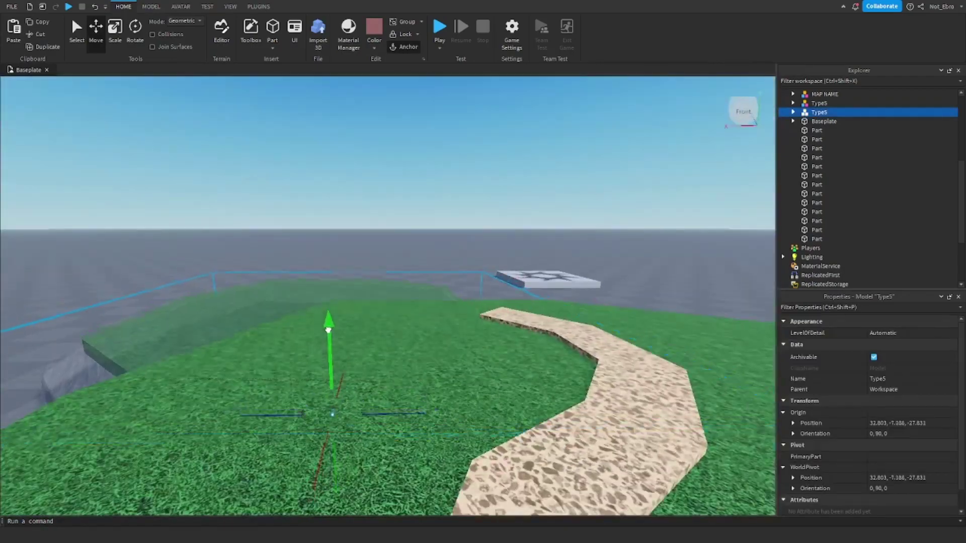
# Shift the duplicated base so it overlaps the original's edge and lower it to a height of about -9.2 studs
pyautogui.moveTo(328, 327); pyautogui.dragTo(556, 164, button='right')
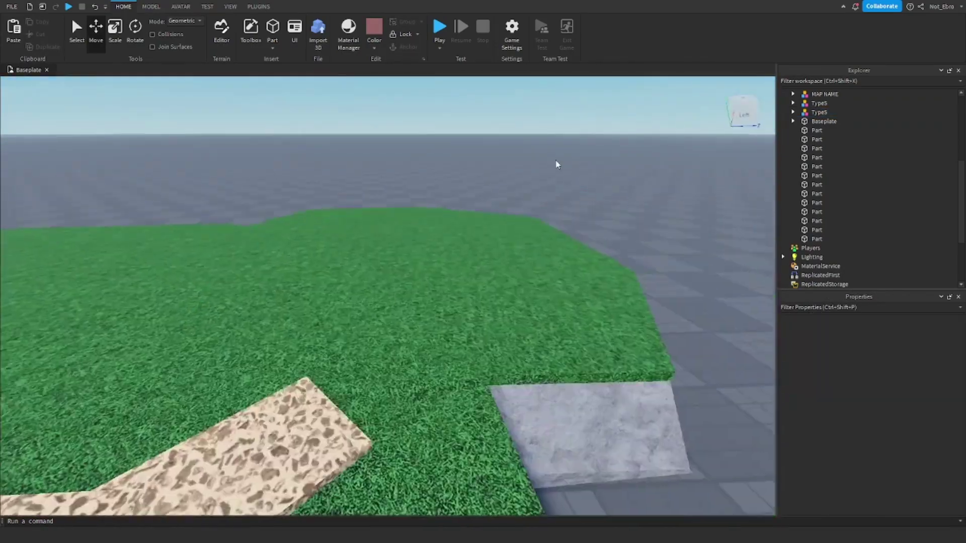
pyautogui.scroll(-5, 556, 164)
pyautogui.hotkey('ctrl', '3')
pyautogui.scroll(5, 422, 200)
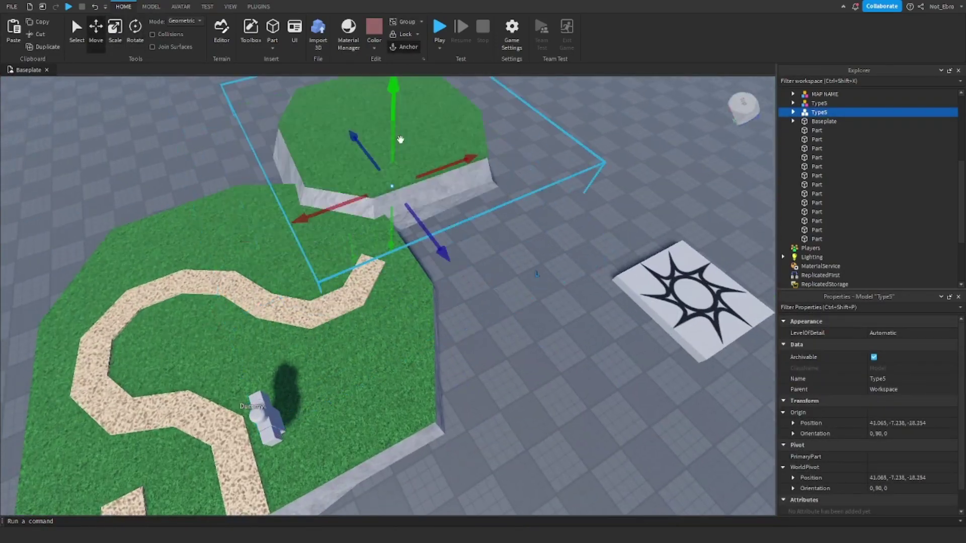
pyautogui.moveTo(401, 141); pyautogui.dragTo(401, 161)
pyautogui.moveTo(400, 161); pyautogui.dragTo(430, 300, button='right')
pyautogui.scroll(5, 430, 300)
pyautogui.moveTo(486, 218); pyautogui.dragTo(422, 353, button='right')
pyautogui.scroll(-4, 418, 417)
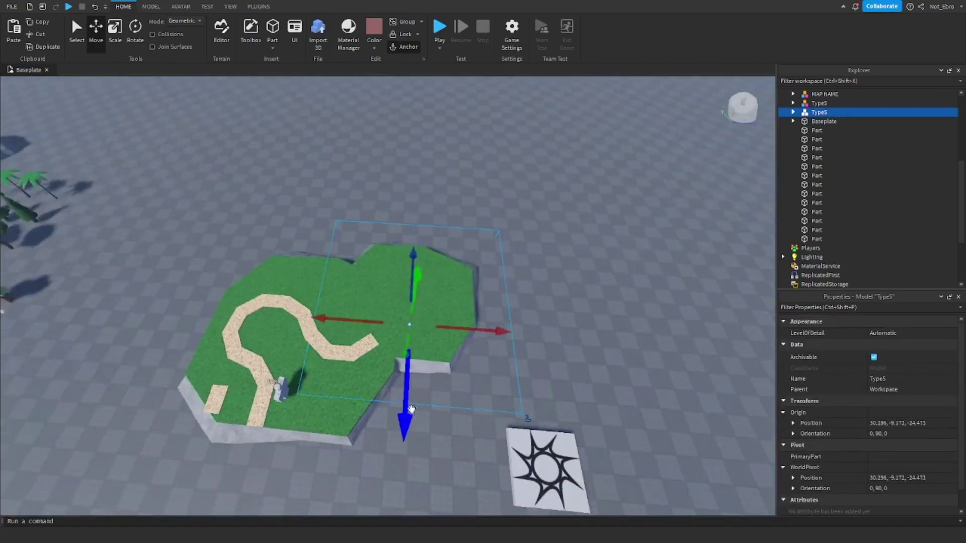
# Fine-tune the duplicated base's size and placement so its grass lines up with the original, at a height of about -10.7 studs
pyautogui.hotkey('ctrl', '3')
pyautogui.scroll(4, 461, 247)
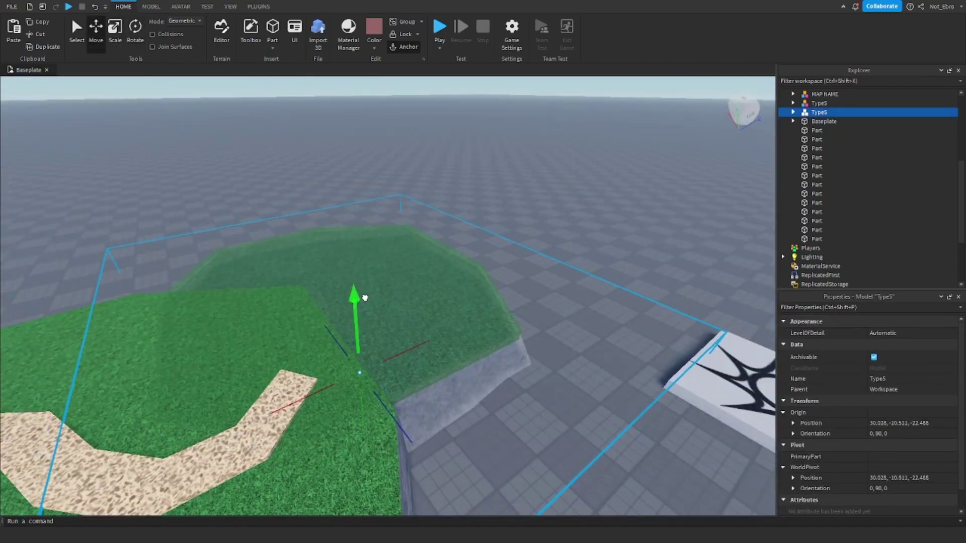
pyautogui.moveTo(365, 298); pyautogui.dragTo(382, 322, button='right')
pyautogui.click(566, 384)
pyautogui.click(382, 322)
pyautogui.moveTo(371, 274); pyautogui.dragTo(422, 319, button='right')
pyautogui.click(443, 259)
pyautogui.moveTo(310, 318); pyautogui.dragTo(265, 267, button='right')
pyautogui.click(266, 267)
pyautogui.hotkey('ctrl', '2')
pyautogui.moveTo(270, 341); pyautogui.dragTo(267, 224, button='right')
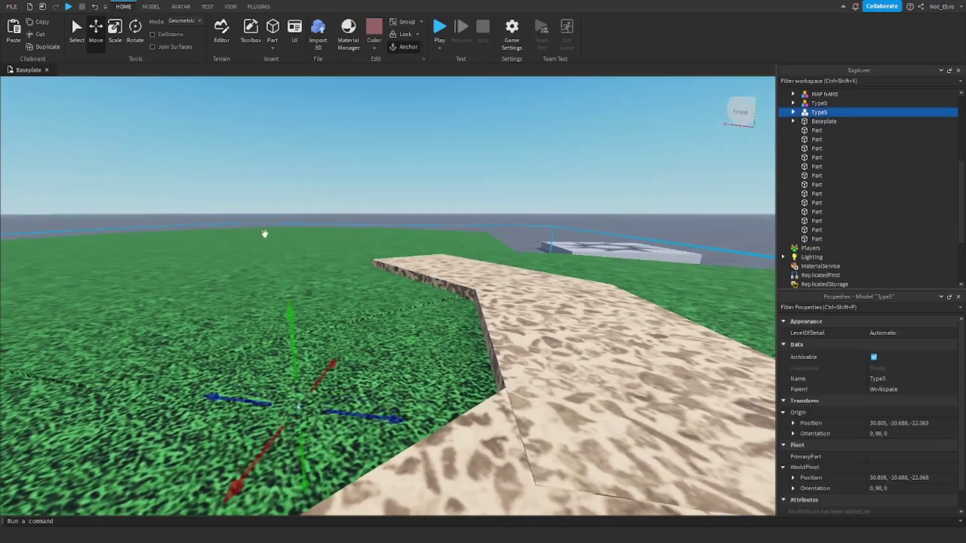
# Scale the last path segment's height down to 0.254 studs
pyautogui.click(377, 156)
pyautogui.moveTo(378, 155); pyautogui.dragTo(306, 378, button='right')
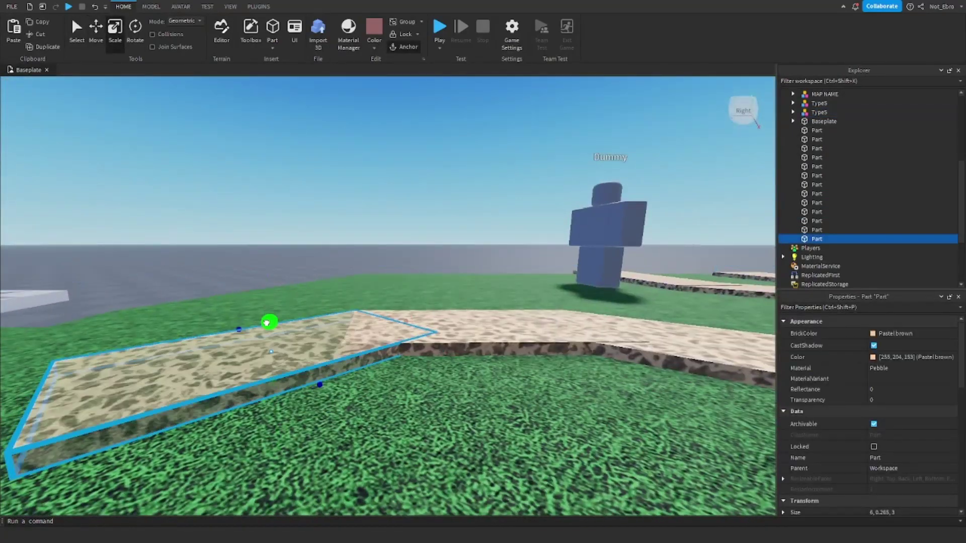
pyautogui.moveTo(267, 323); pyautogui.dragTo(339, 157, button='right')
pyautogui.scroll(-5, 339, 158)
# Reopen Archimedes on the last path segment and render further segments leading onto the second base
pyautogui.click(258, 6)
pyautogui.click(587, 36)
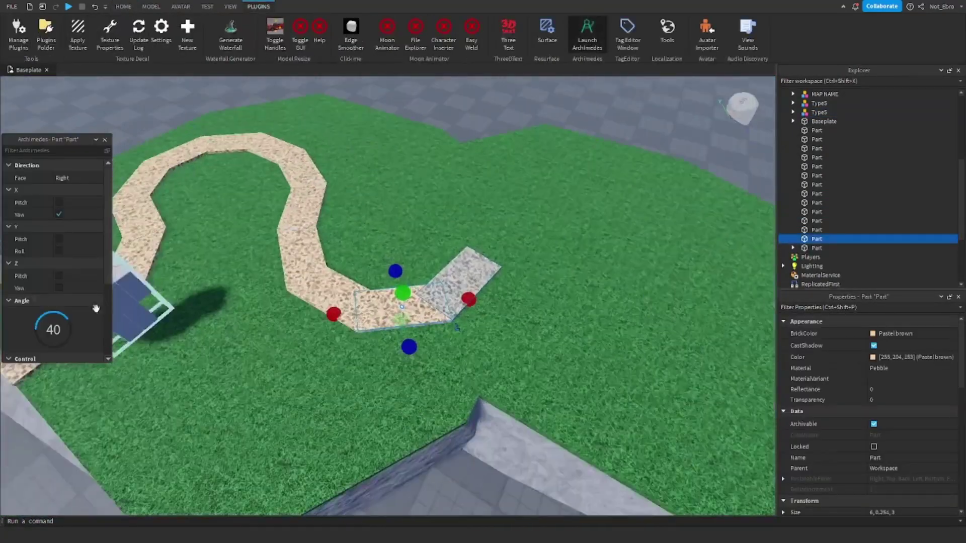
pyautogui.click(26, 165)
pyautogui.click(84, 350)
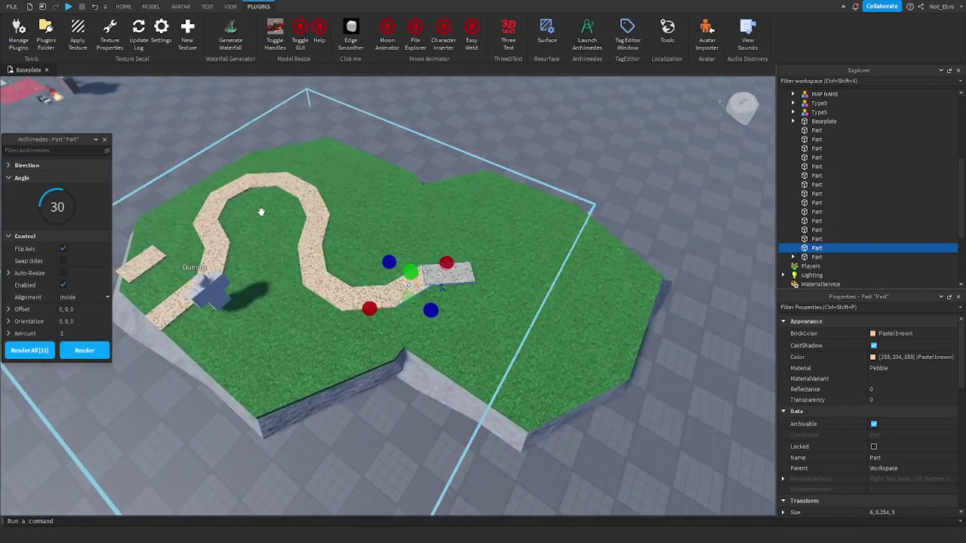
# Wind the path across the second base with Archimedes, toggling Flip Axis between bends and using angles of 40 and 35 degrees
pyautogui.click(62, 249)
pyautogui.moveTo(65, 191); pyautogui.dragTo(80, 193)
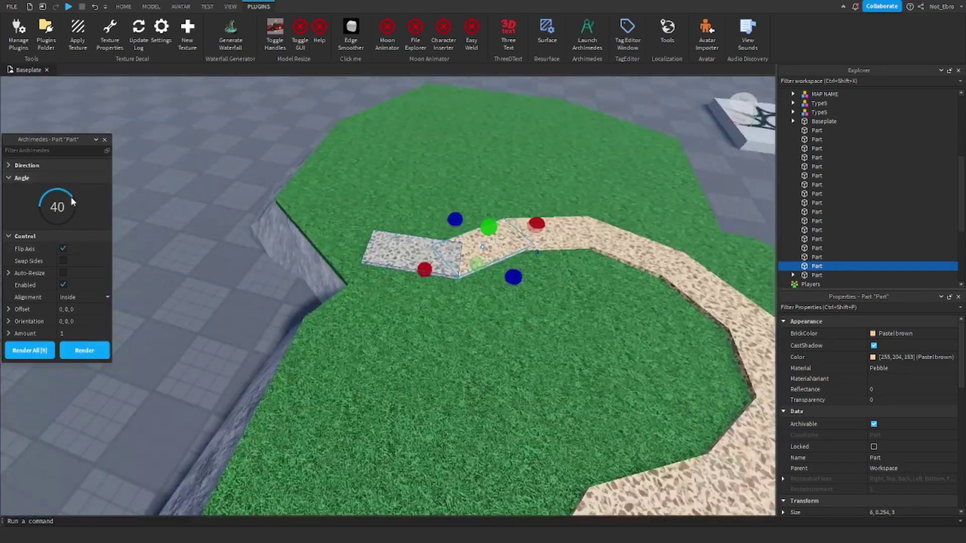
pyautogui.click(84, 351)
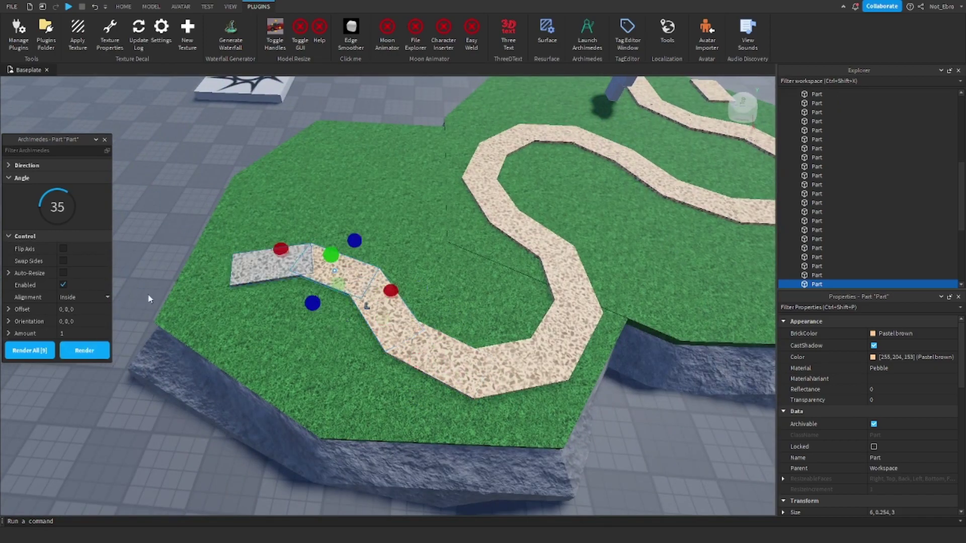
pyautogui.moveTo(53, 199); pyautogui.dragTo(52, 191)
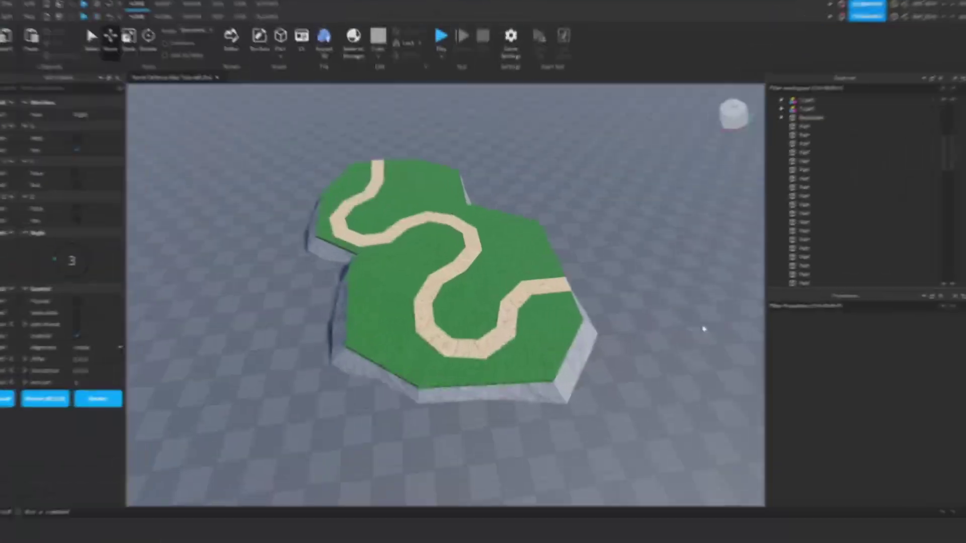
# Close Archimedes, select every segment of the winding path across both bases and duplicate them
pyautogui.scroll(3, 668, 235)
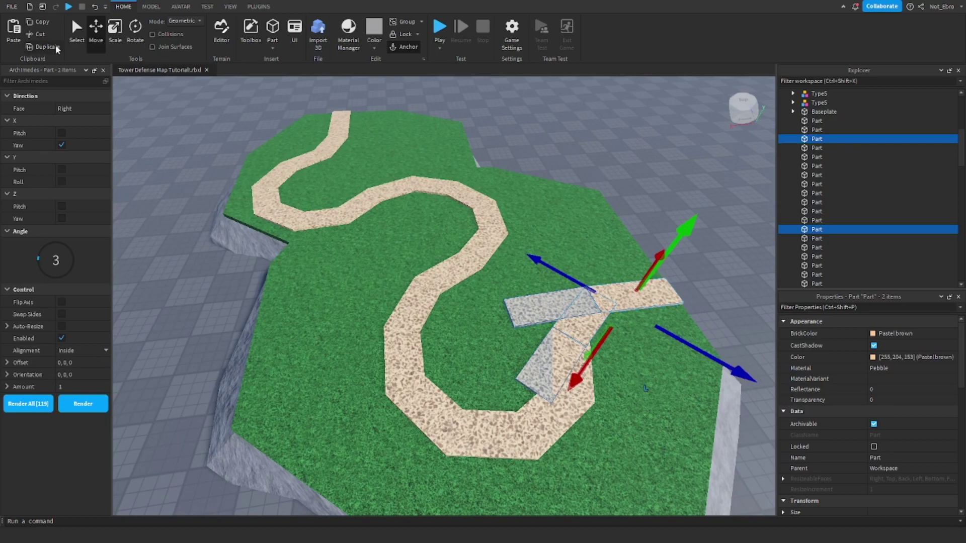
pyautogui.click(103, 70)
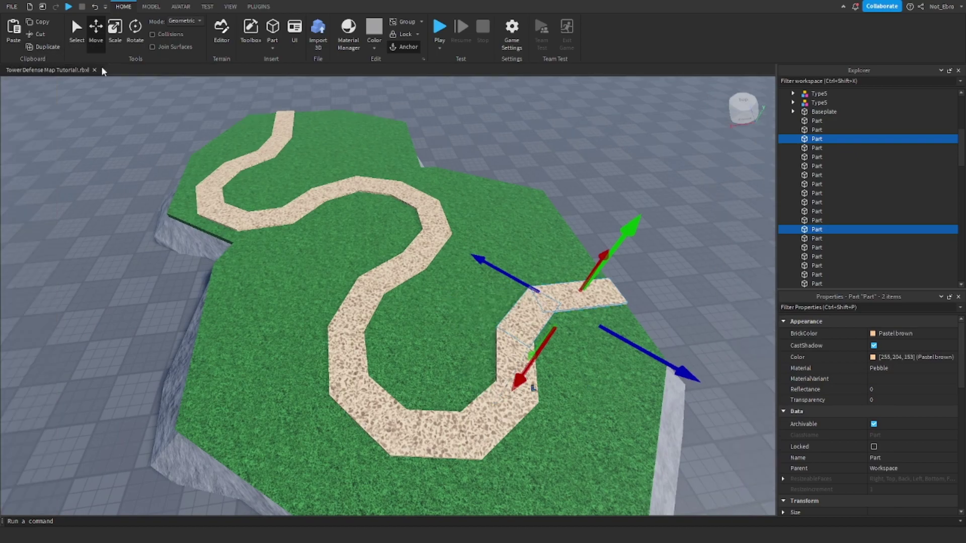
pyautogui.keyDown('ctrl'); pyautogui.click(500, 370); pyautogui.keyUp('ctrl')
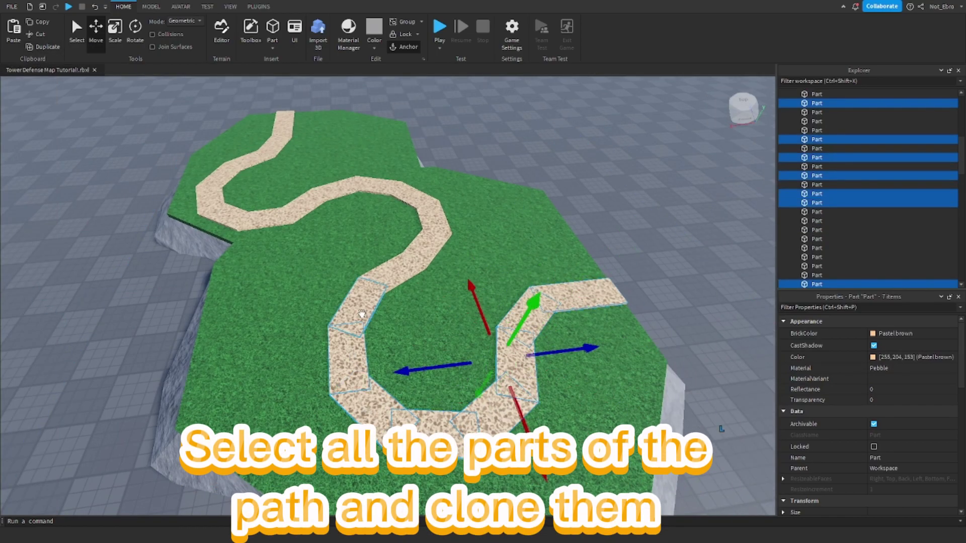
pyautogui.keyDown('ctrl'); pyautogui.click(383, 187); pyautogui.keyUp('ctrl')
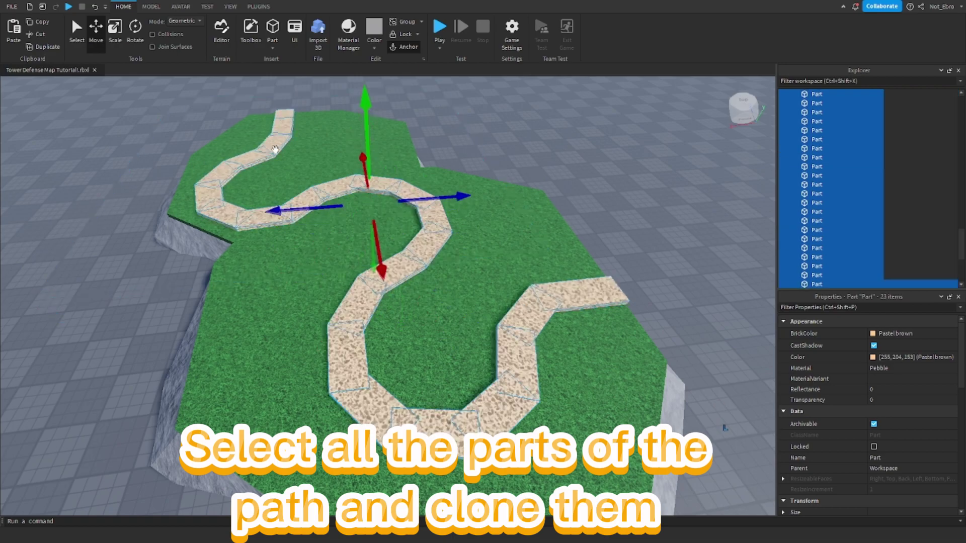
pyautogui.moveTo(557, 302); pyautogui.dragTo(316, 258, button='right')
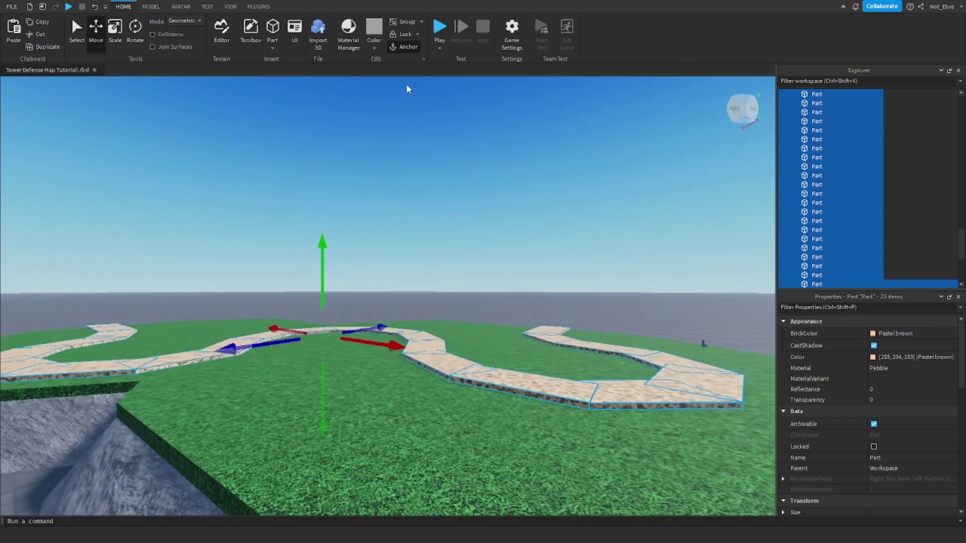
# Color the duplicated path segments Dark orange and offset them slightly above the original path
pyautogui.press('w')
pyautogui.click(374, 49)
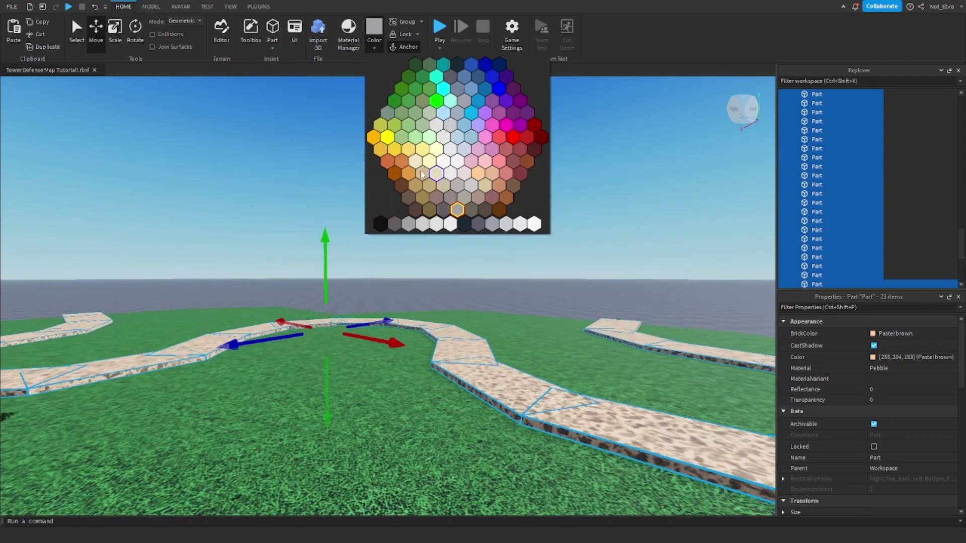
pyautogui.click(394, 174)
pyautogui.click(380, 46)
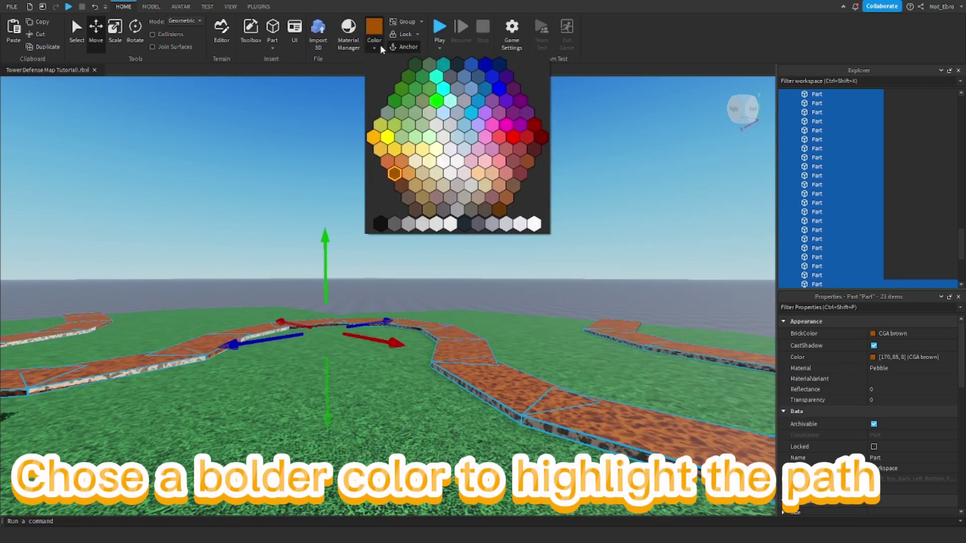
pyautogui.click(513, 190)
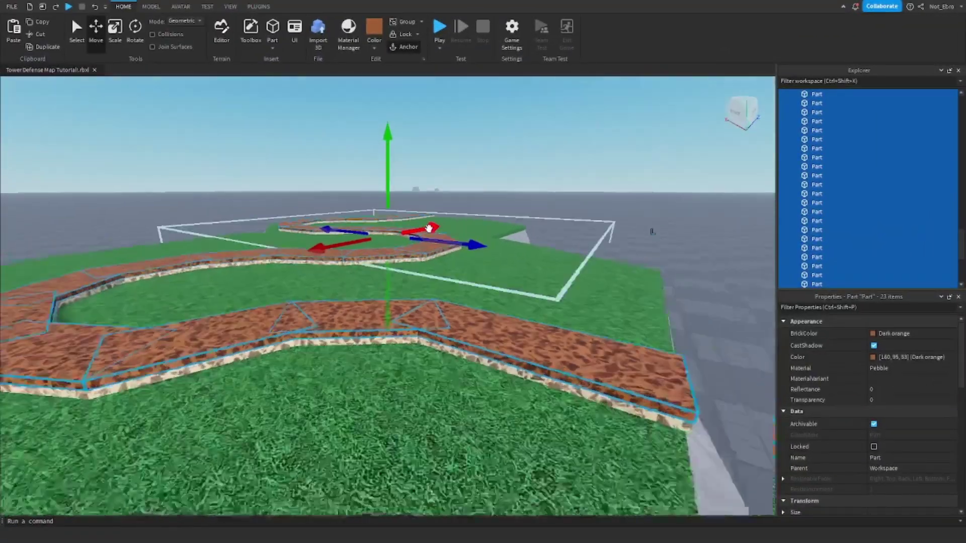
pyautogui.scroll(-3, 428, 227)
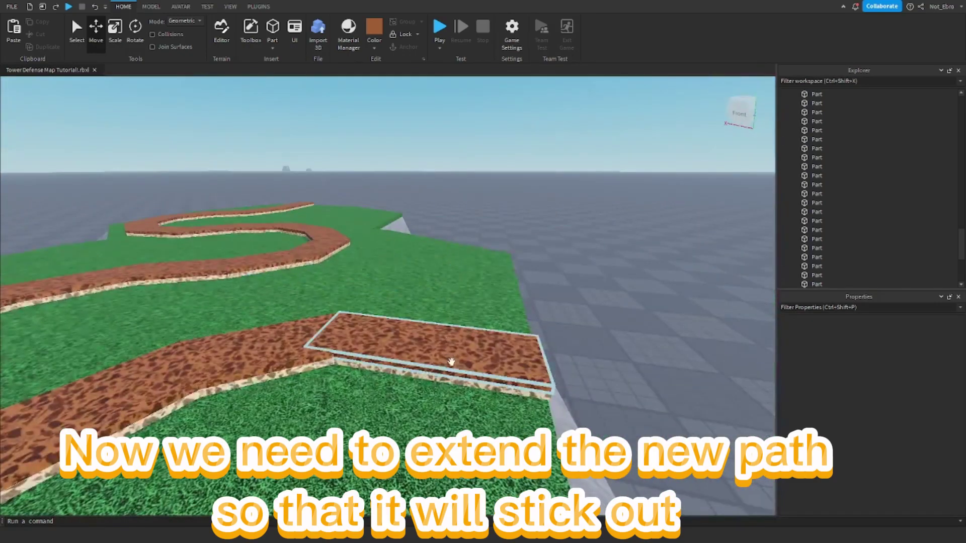
# Widen the orange end segment at the edge of the base with the Scale tool so it overhangs the beige path
pyautogui.click(451, 363)
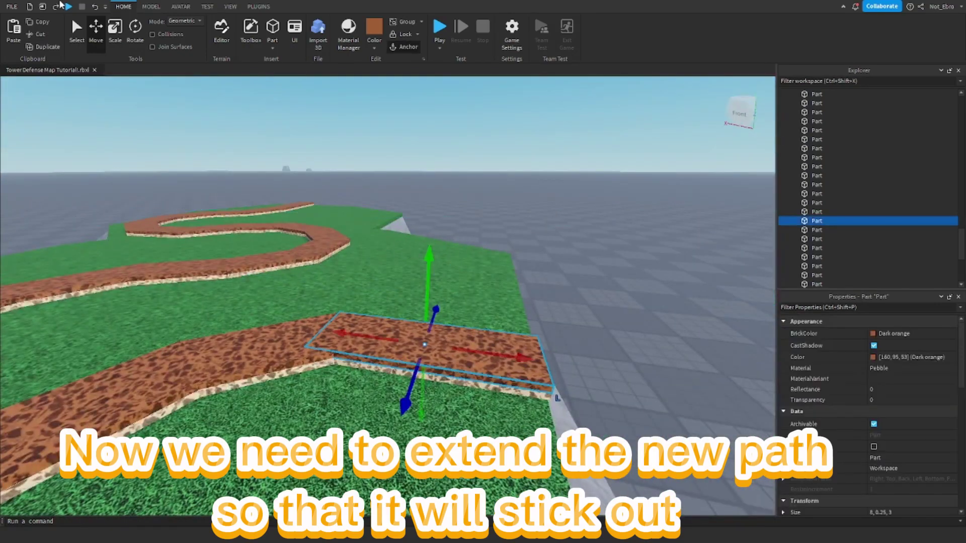
pyautogui.click(115, 29)
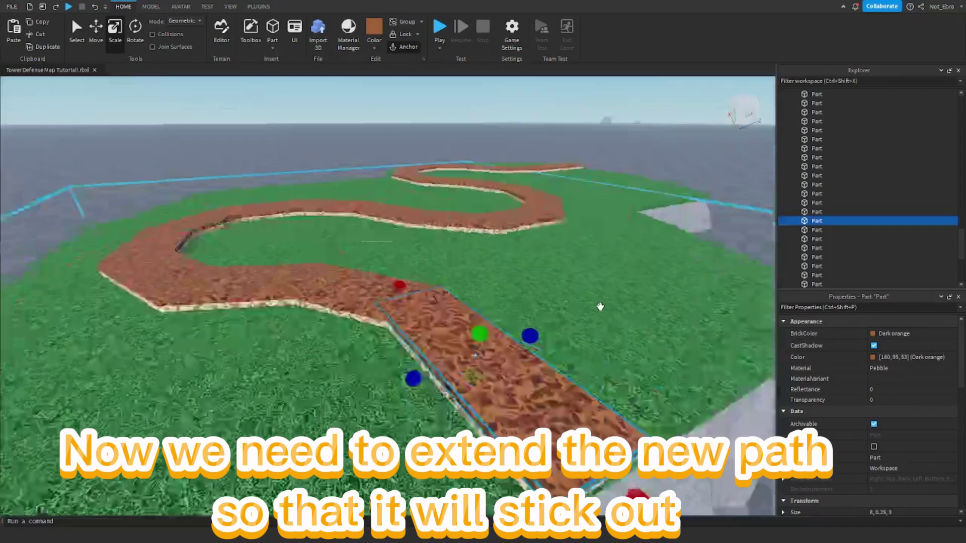
pyautogui.moveTo(473, 341); pyautogui.dragTo(481, 338)
pyautogui.moveTo(481, 339); pyautogui.dragTo(365, 313, button='right')
# Widen the orange segments just inside the end segment so they overhang the beige path, bringing the first to 3.4 studs wide
pyautogui.click(365, 313)
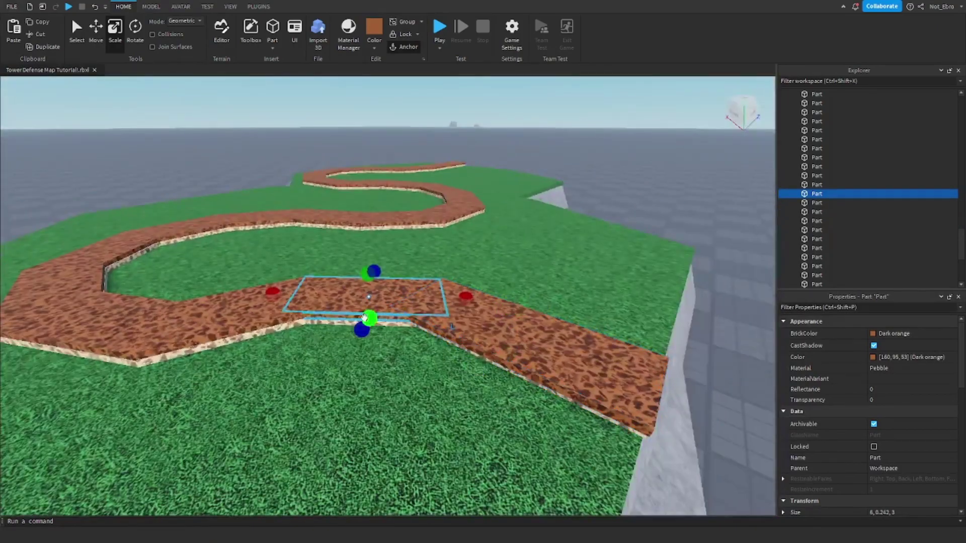
pyautogui.moveTo(363, 336); pyautogui.dragTo(367, 332)
pyautogui.moveTo(366, 332); pyautogui.dragTo(437, 361, button='right')
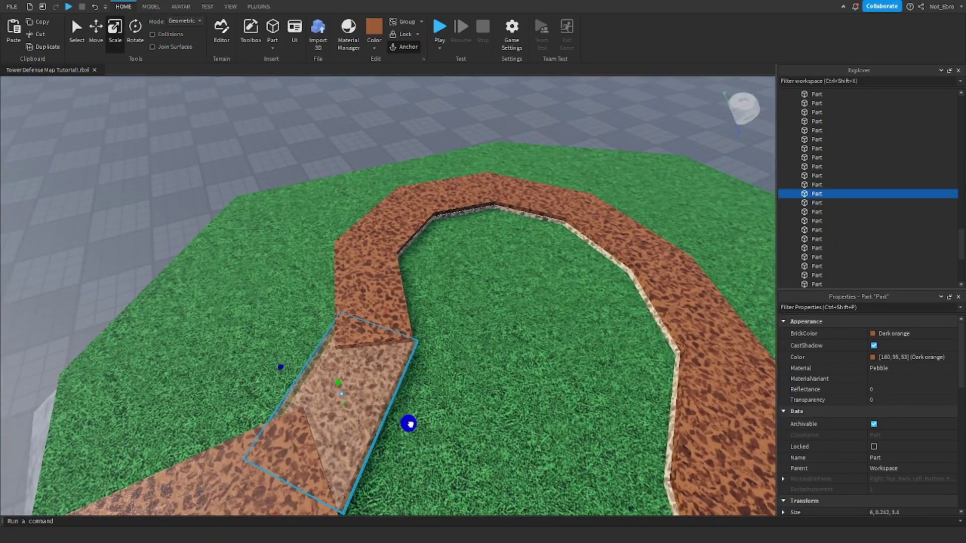
pyautogui.click(397, 317)
pyautogui.moveTo(350, 206); pyautogui.dragTo(349, 207)
pyautogui.moveTo(350, 208); pyautogui.dragTo(338, 267, button='right')
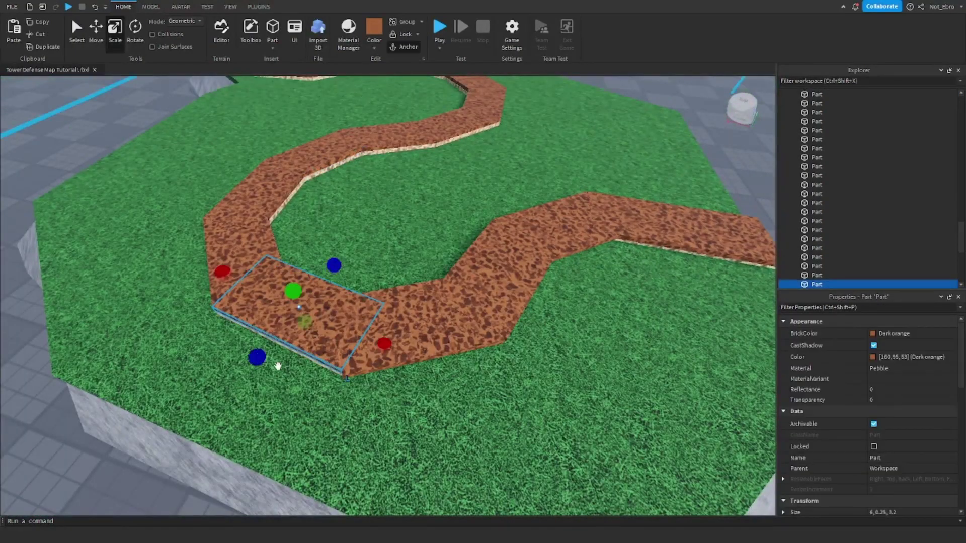
# Widen the orange segments around the first large bend so they stick out past the beige path and stay connected
pyautogui.moveTo(257, 364); pyautogui.dragTo(277, 334, button='right')
pyautogui.click(276, 334)
pyautogui.moveTo(216, 381); pyautogui.dragTo(282, 347, button='right')
pyautogui.click(282, 348)
pyautogui.moveTo(239, 421); pyautogui.dragTo(259, 401, button='right')
pyautogui.click(326, 359)
pyautogui.moveTo(326, 359); pyautogui.dragTo(321, 343, button='right')
pyautogui.click(320, 344)
pyautogui.moveTo(465, 425); pyautogui.dragTo(438, 307, button='right')
pyautogui.click(438, 307)
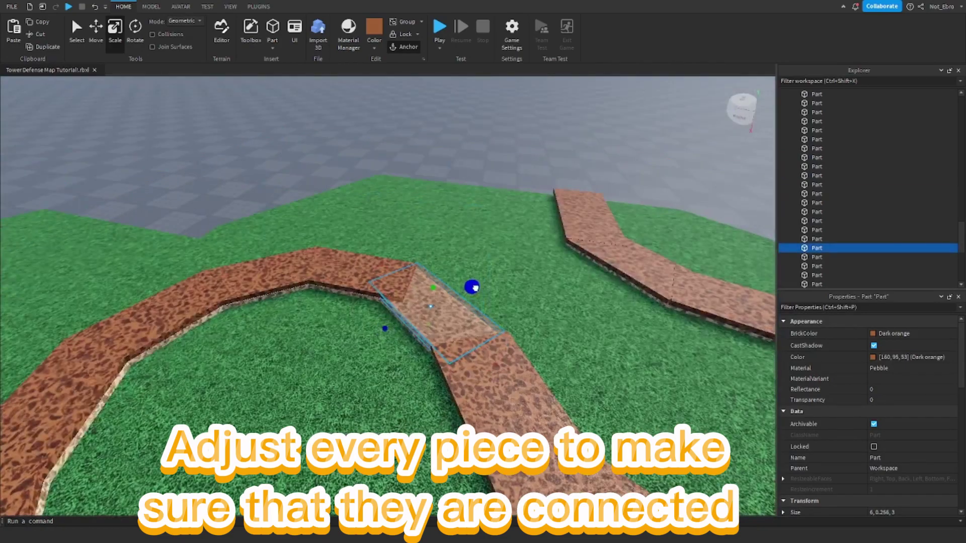
# Widen the orange segments through the middle S-curve so each one overhangs the beige path
pyautogui.moveTo(336, 306); pyautogui.dragTo(410, 378, button='right')
pyautogui.moveTo(410, 377); pyautogui.dragTo(415, 377)
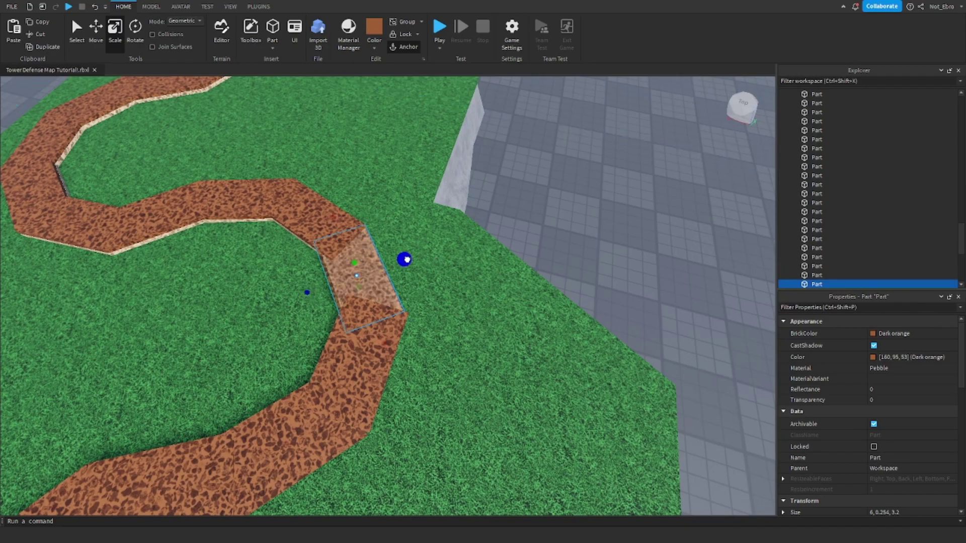
pyautogui.moveTo(407, 260); pyautogui.dragTo(410, 255)
pyautogui.moveTo(409, 256); pyautogui.dragTo(349, 273, button='right')
pyautogui.moveTo(410, 255); pyautogui.dragTo(324, 329, button='right')
pyautogui.click(409, 312)
pyautogui.moveTo(324, 329); pyautogui.dragTo(318, 331)
# Widen the orange segments around the second base's large bend to match the overhang of their neighbors
pyautogui.moveTo(318, 332); pyautogui.dragTo(392, 262, button='right')
pyautogui.click(410, 281)
pyautogui.click(463, 269)
pyautogui.moveTo(360, 240); pyautogui.dragTo(363, 238)
pyautogui.moveTo(277, 367); pyautogui.dragTo(271, 366)
pyautogui.moveTo(272, 367); pyautogui.dragTo(309, 375, button='right')
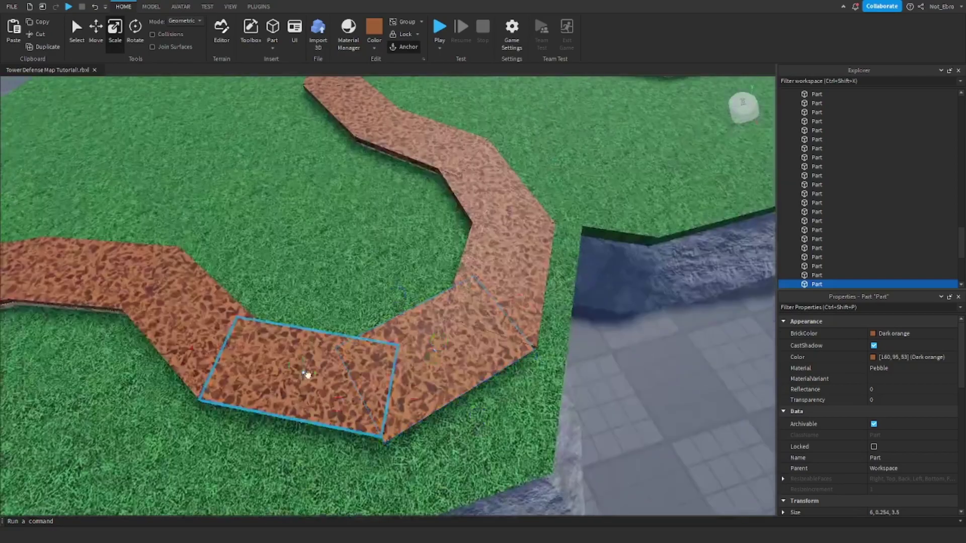
pyautogui.moveTo(308, 410); pyautogui.dragTo(332, 353, button='right')
pyautogui.click(332, 352)
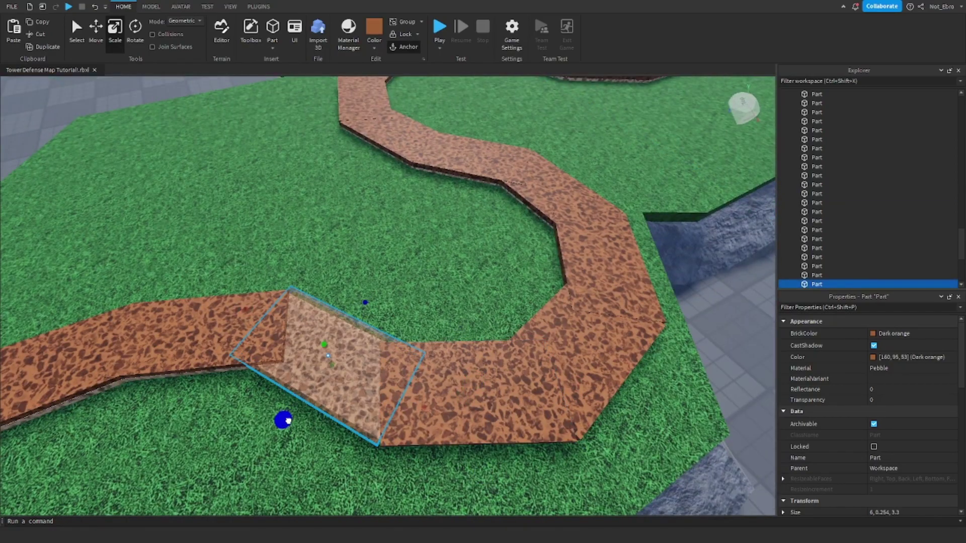
# Widen the last orange segments up to the second base's far edge, bringing the end segment to 3.4 studs wide
pyautogui.click(307, 383)
pyautogui.moveTo(307, 383); pyautogui.dragTo(336, 285, button='right')
pyautogui.moveTo(328, 401); pyautogui.dragTo(339, 298, button='right')
pyautogui.click(339, 297)
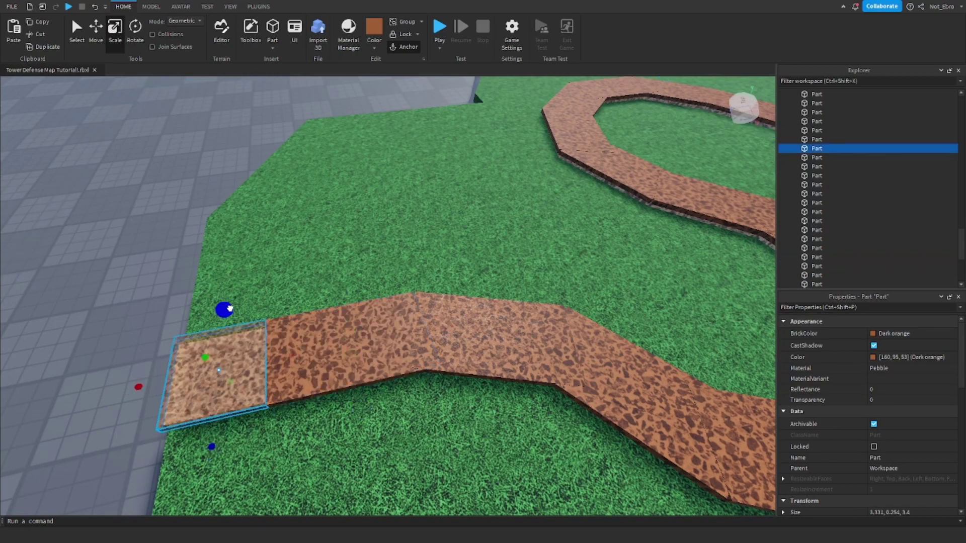
pyautogui.scroll(-5, 230, 309)
pyautogui.moveTo(229, 309); pyautogui.dragTo(254, 297, button='right')
# Select every orange segment across both bases and lower them beneath the beige path with the Move tool
pyautogui.keyDown('ctrl'); pyautogui.click(314, 314); pyautogui.keyUp('ctrl')
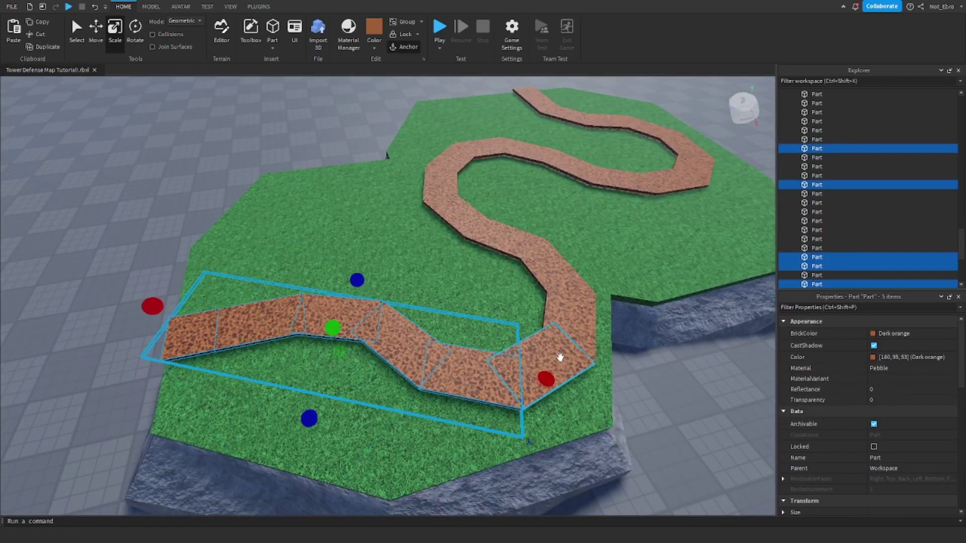
pyautogui.keyDown('ctrl'); pyautogui.click(574, 312); pyautogui.keyUp('ctrl')
pyautogui.keyDown('ctrl'); pyautogui.click(558, 272); pyautogui.keyUp('ctrl')
pyautogui.keyDown('ctrl'); pyautogui.click(508, 237); pyautogui.keyUp('ctrl')
pyautogui.keyDown('ctrl'); pyautogui.click(453, 212); pyautogui.keyUp('ctrl')
pyautogui.keyDown('ctrl'); pyautogui.click(435, 191); pyautogui.keyUp('ctrl')
pyautogui.keyDown('ctrl'); pyautogui.click(453, 161); pyautogui.keyUp('ctrl')
pyautogui.keyDown('ctrl'); pyautogui.click(490, 153); pyautogui.keyUp('ctrl')
pyautogui.click(100, 35)
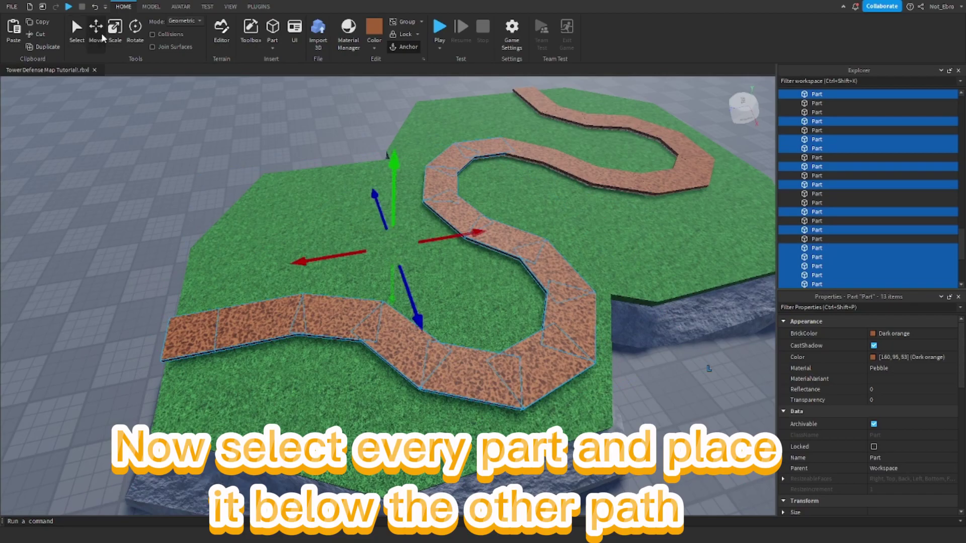
pyautogui.moveTo(352, 196); pyautogui.dragTo(386, 201, button='right')
pyautogui.keyDown('ctrl'); pyautogui.click(387, 201); pyautogui.keyUp('ctrl')
pyautogui.keyDown('ctrl'); pyautogui.click(537, 186); pyautogui.keyUp('ctrl')
pyautogui.keyDown('ctrl'); pyautogui.click(483, 174); pyautogui.keyUp('ctrl')
pyautogui.keyDown('ctrl'); pyautogui.click(444, 151); pyautogui.keyUp('ctrl')
pyautogui.moveTo(444, 151); pyautogui.dragTo(552, 242, button='right')
pyautogui.click(384, 209)
# Lengthen the orange border segment at the bend near the path's end to 6.1 studs so it meets its neighbor
pyautogui.scroll(-5, 551, 282)
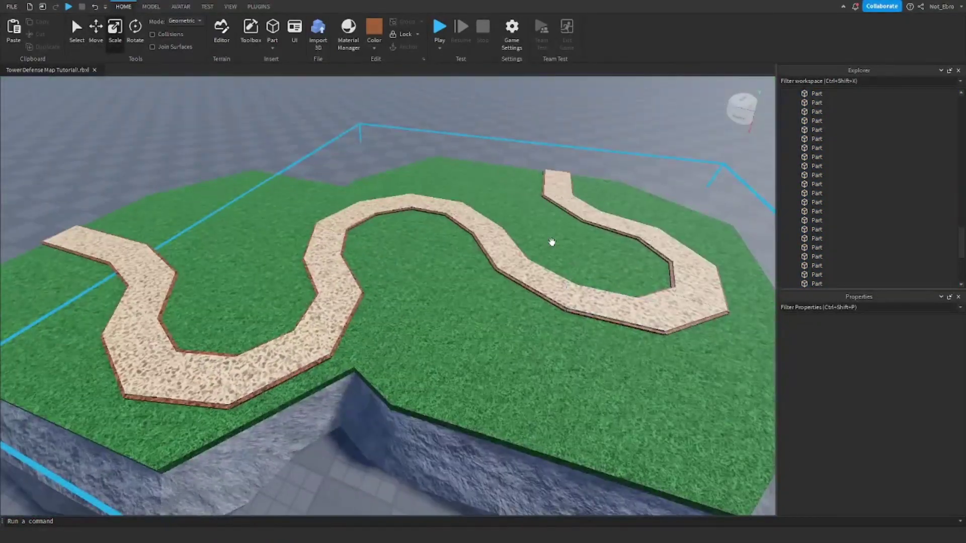
pyautogui.scroll(3, 552, 241)
pyautogui.scroll(10, 552, 246)
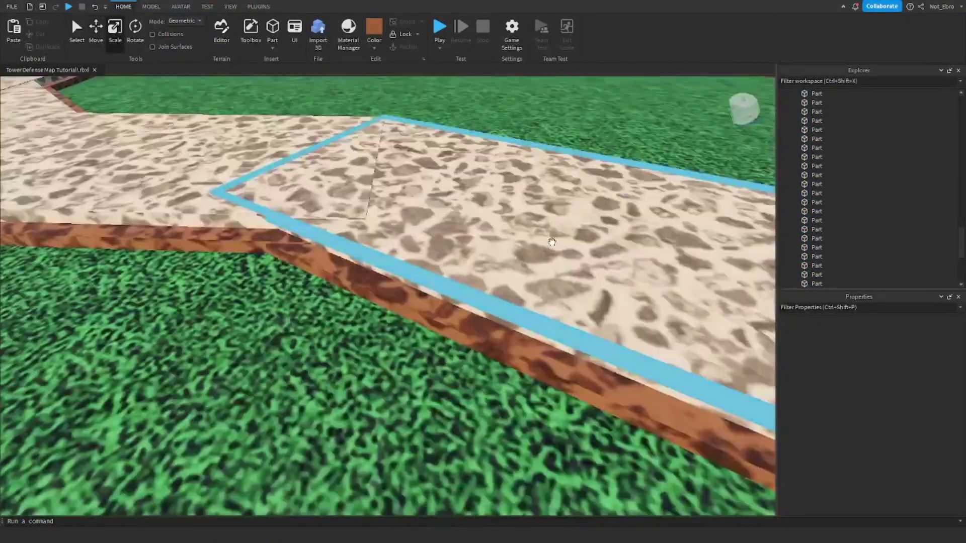
pyautogui.moveTo(539, 152); pyautogui.dragTo(540, 152, button='right')
pyautogui.click(417, 196)
pyautogui.scroll(3, 294, 296)
pyautogui.moveTo(288, 297); pyautogui.dragTo(272, 285, button='right')
pyautogui.moveTo(203, 140); pyautogui.dragTo(317, 404, button='right')
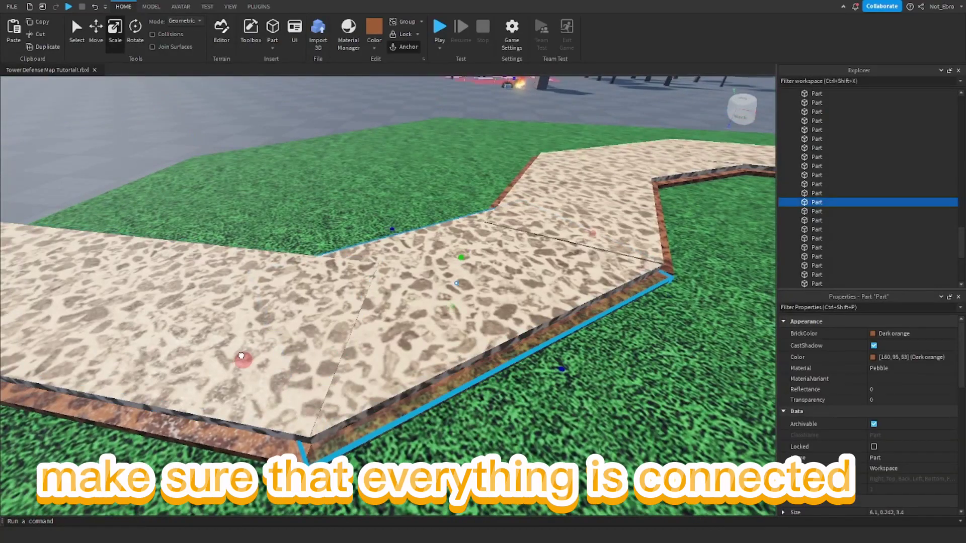
pyautogui.click(221, 197)
pyautogui.scroll(2, 151, 111)
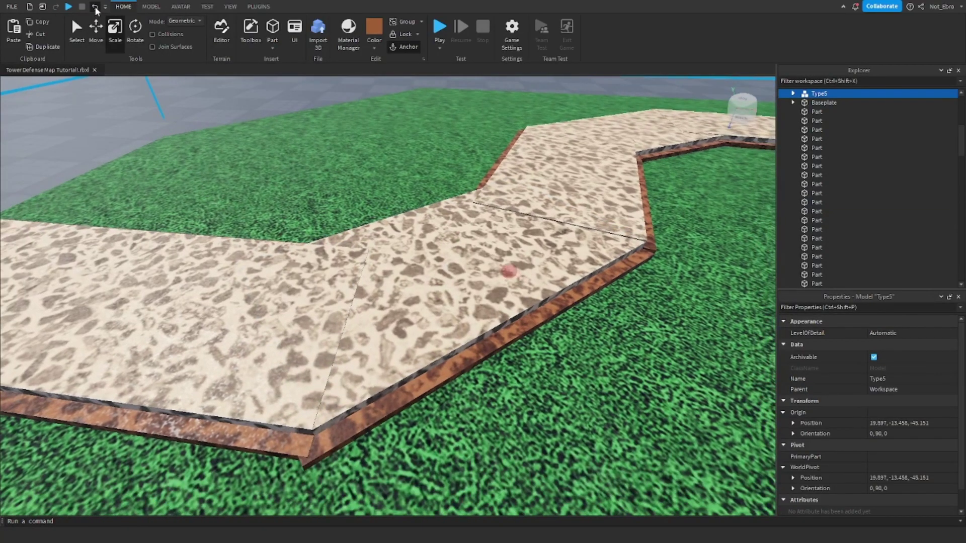
pyautogui.click(95, 7)
pyautogui.scroll(-5, 453, 302)
pyautogui.moveTo(503, 311); pyautogui.dragTo(536, 277, button='right')
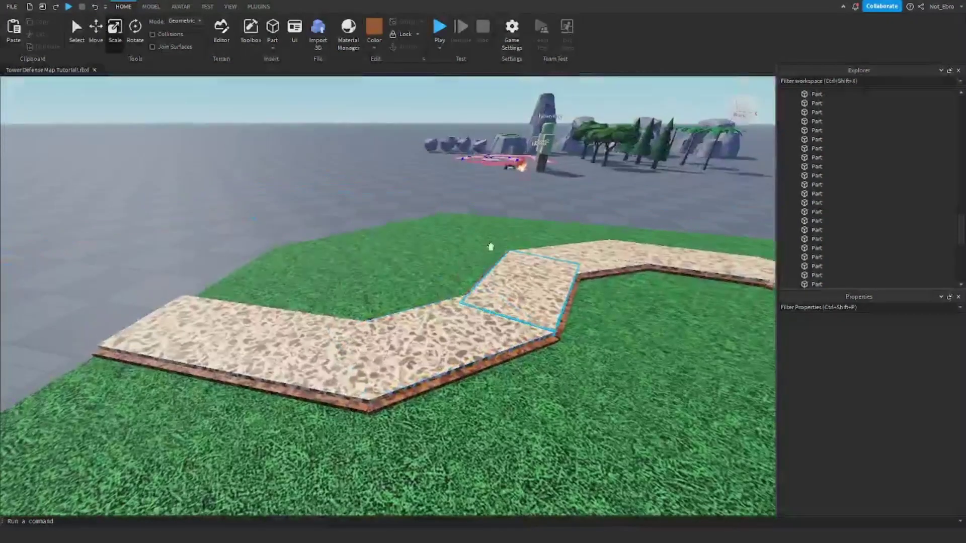
# Close the remaining gaps in the orange border along the path's end section and the bend beside it
pyautogui.click(252, 347)
pyautogui.click(194, 227)
pyautogui.moveTo(194, 226); pyautogui.dragTo(581, 261, button='right')
pyautogui.scroll(5, 581, 261)
pyautogui.scroll(-5, 581, 261)
pyautogui.click(227, 371)
pyautogui.moveTo(226, 370); pyautogui.dragTo(506, 453, button='right')
# Lengthen the orange border segments around the large bend to 6.1 studs so their corners join
pyautogui.scroll(4, 491, 371)
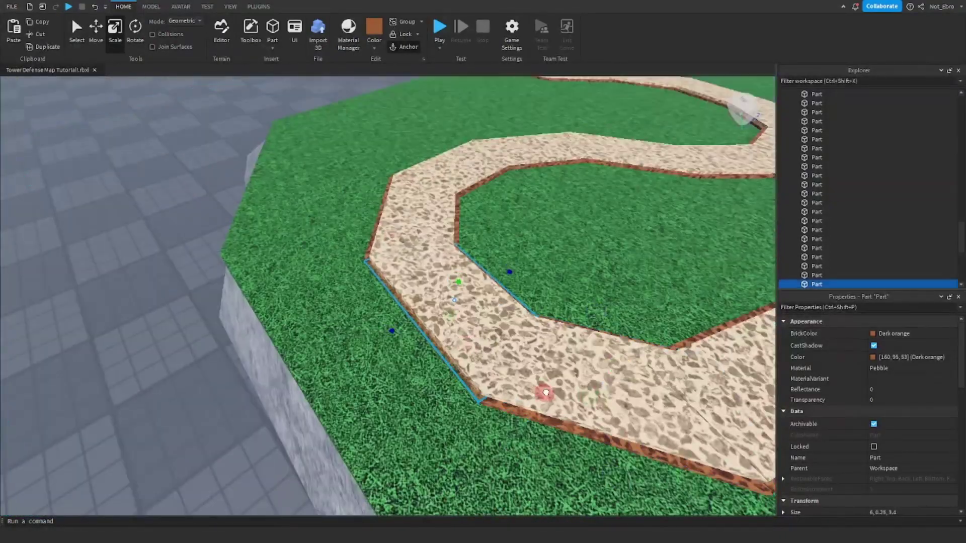
pyautogui.moveTo(545, 392); pyautogui.dragTo(503, 352, button='right')
pyautogui.click(399, 317)
pyautogui.moveTo(399, 317); pyautogui.dragTo(371, 389, button='right')
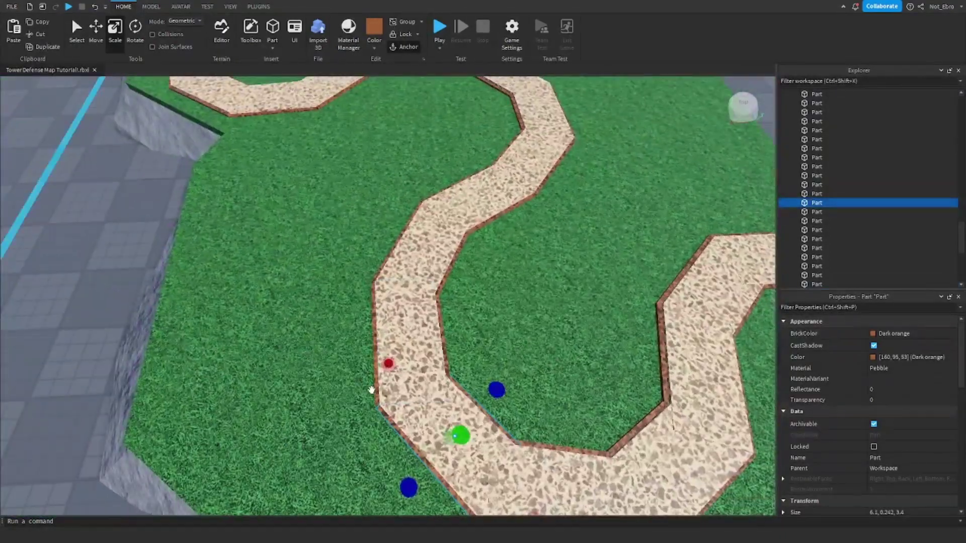
pyautogui.moveTo(272, 355); pyautogui.dragTo(378, 416, button='right')
pyautogui.click(379, 415)
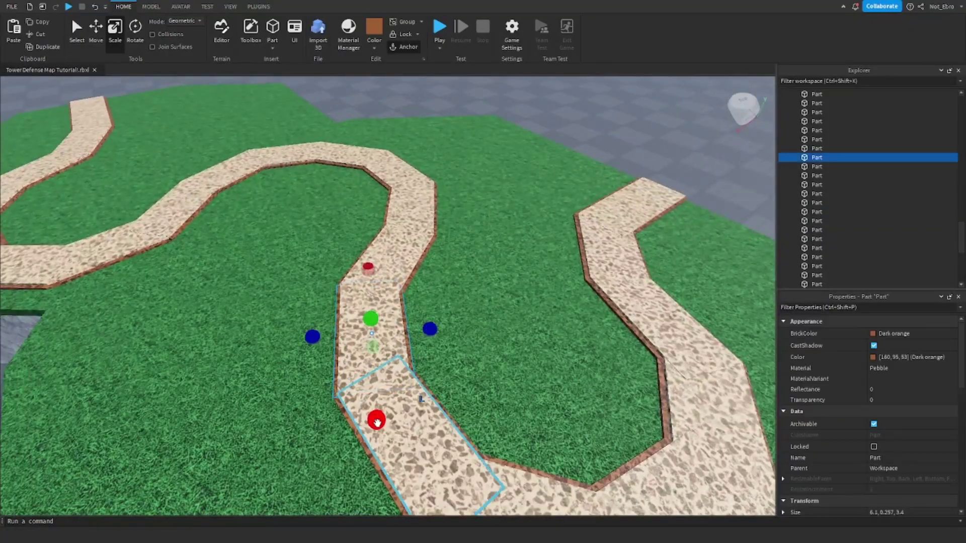
pyautogui.moveTo(411, 276); pyautogui.dragTo(385, 374, button='right')
# Extend the remaining orange border segments along the winding path until every corner is connected
pyautogui.click(441, 299)
pyautogui.click(441, 299)
pyautogui.click(402, 312)
pyautogui.click(321, 248)
pyautogui.click(384, 374)
pyautogui.click(410, 394)
pyautogui.moveTo(473, 381); pyautogui.dragTo(377, 378, button='right')
pyautogui.click(372, 428)
pyautogui.click(371, 406)
pyautogui.click(366, 395)
pyautogui.click(377, 379)
# Select all the path segments across both bases and anchor them
pyautogui.moveTo(134, 187); pyautogui.dragTo(542, 232, button='right')
pyautogui.click(592, 287)
pyautogui.scroll(-10, 552, 254)
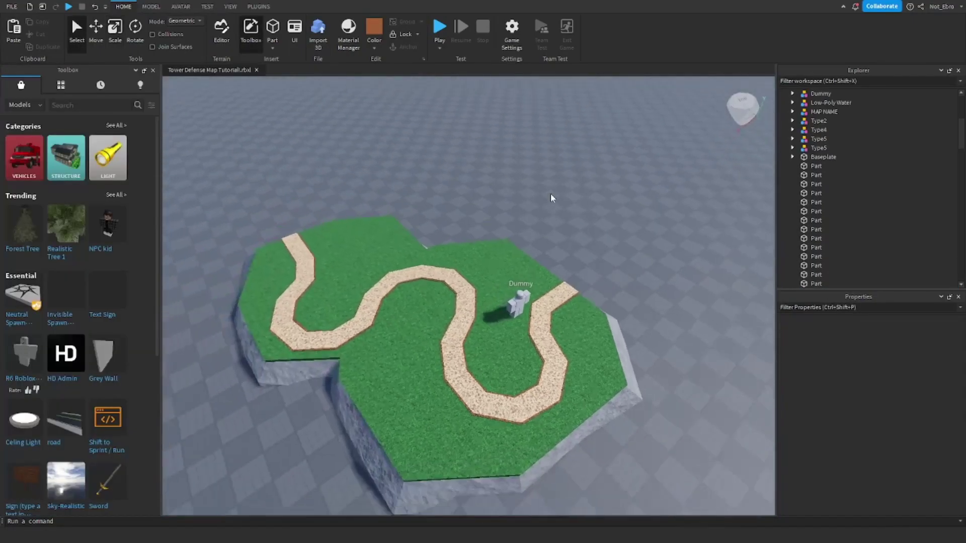
pyautogui.scroll(-3, 551, 193)
pyautogui.moveTo(225, 466); pyautogui.dragTo(571, 194)
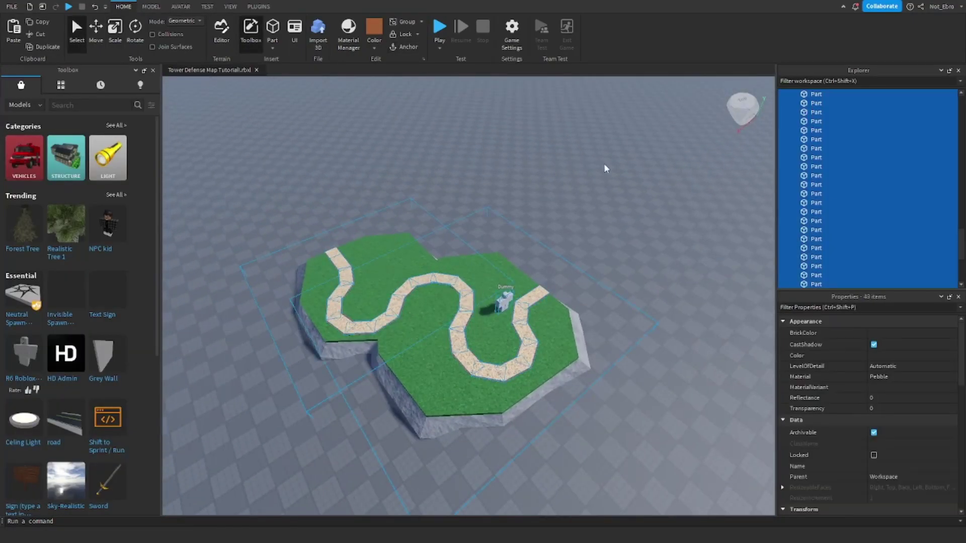
pyautogui.click(409, 47)
pyautogui.click(569, 152)
# Place a Neutral Spawn Location from the Toolbox on the grass beside the path and shrink it to 6.4 by 6.8 studs
pyautogui.scroll(5, 555, 174)
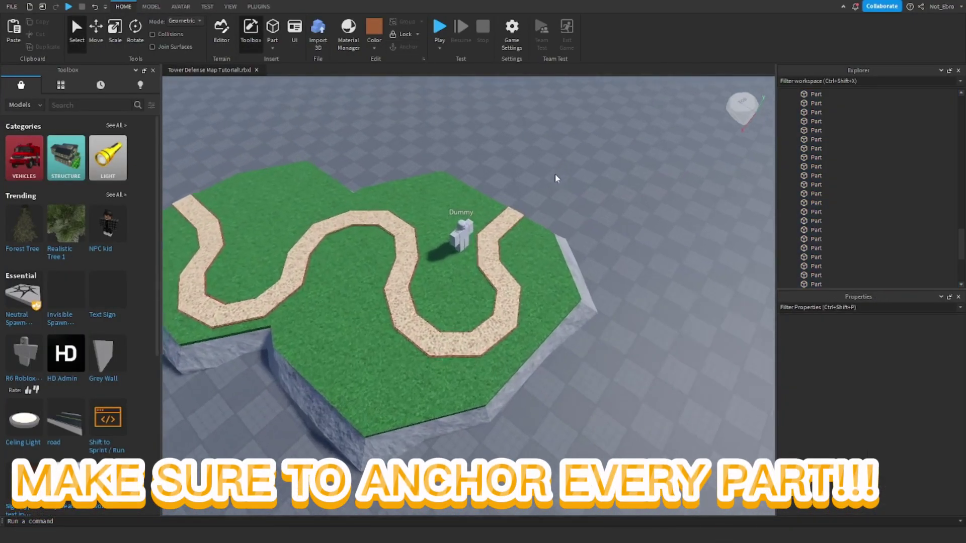
pyautogui.scroll(3, 555, 174)
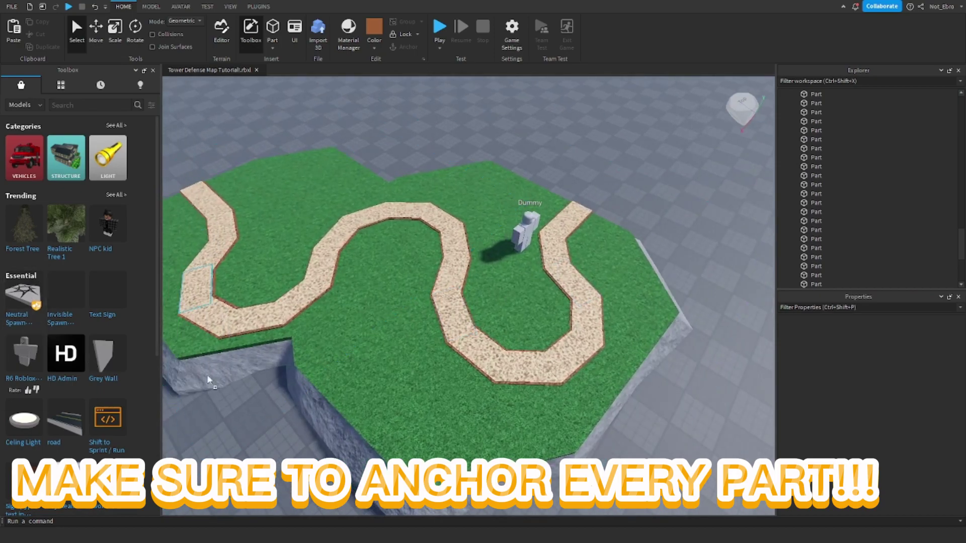
pyautogui.moveTo(209, 380); pyautogui.dragTo(376, 351)
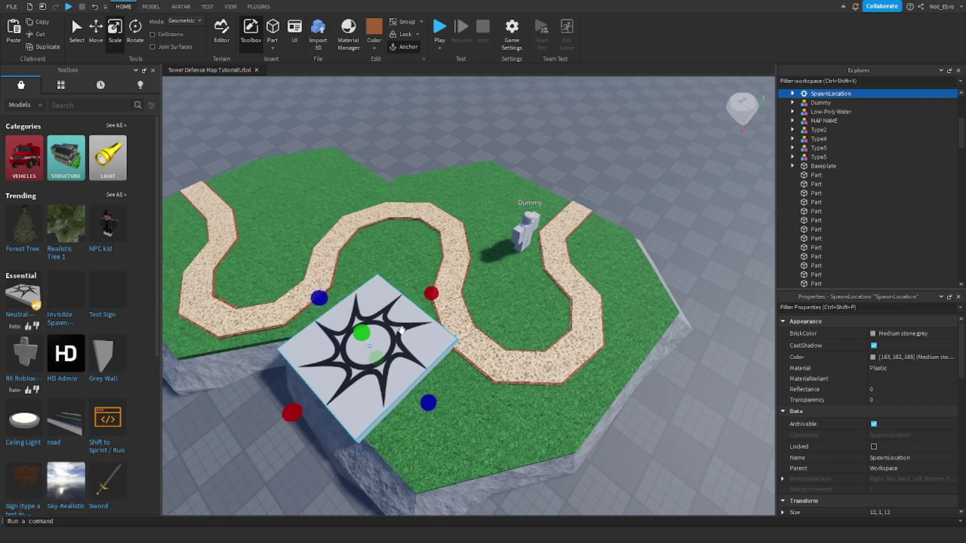
pyautogui.keyDown('ctrl'); pyautogui.moveTo(432, 293); pyautogui.dragTo(412, 310); pyautogui.keyUp('ctrl')
pyautogui.keyDown('ctrl'); pyautogui.moveTo(428, 402); pyautogui.dragTo(409, 384); pyautogui.keyUp('ctrl')
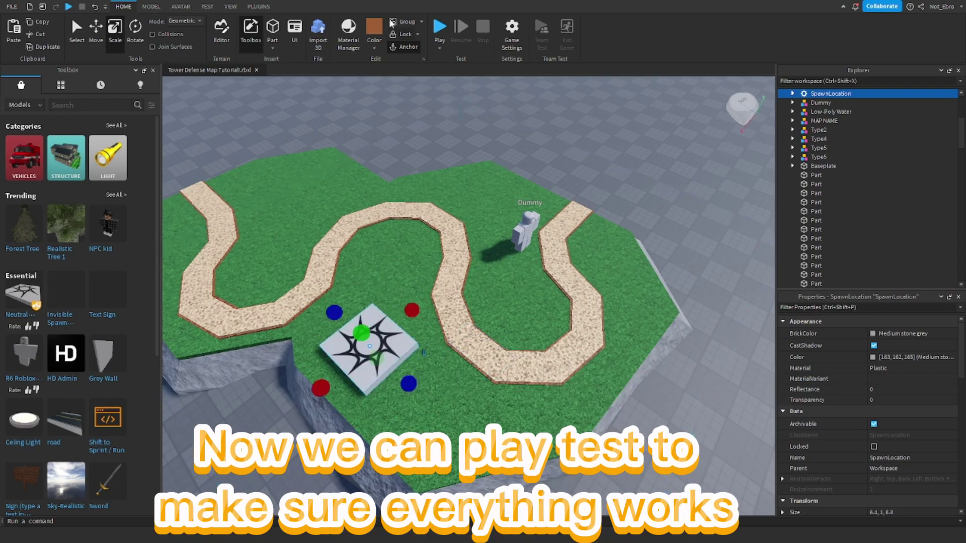
# Start a play test and walk the character from the spawn onto the path
pyautogui.click(440, 28)
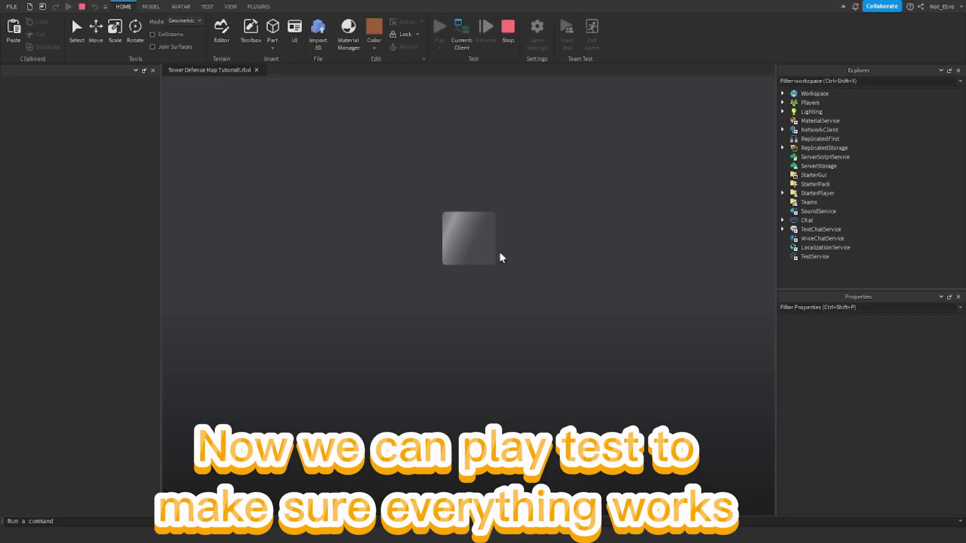
pyautogui.scroll(-5, 529, 251)
pyautogui.press('w')
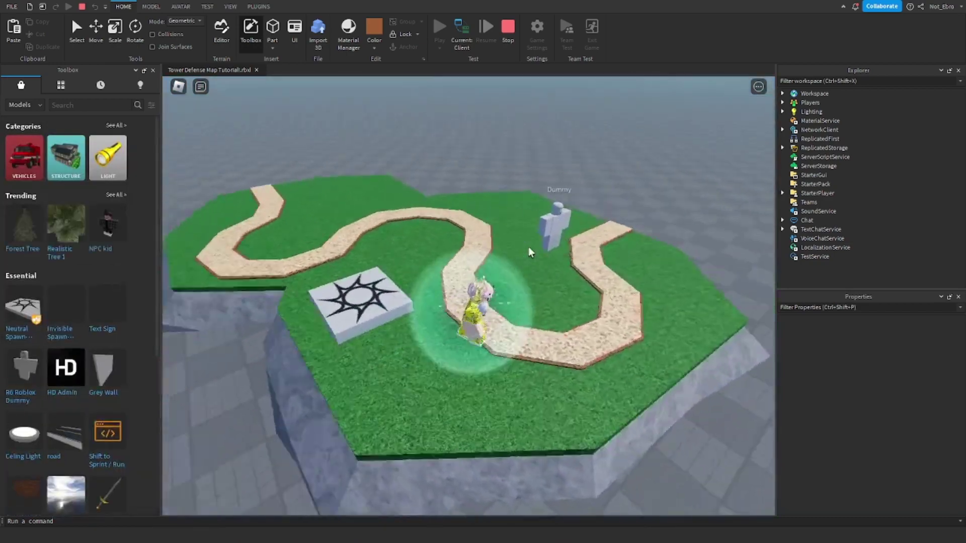